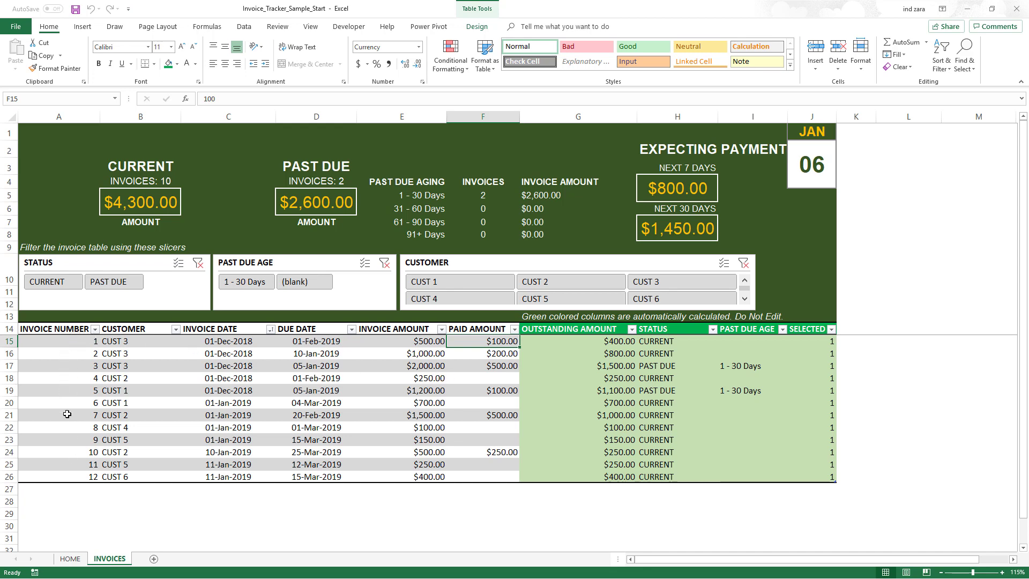
- Examine the customer, date, invoice amount and paid amount columns of the invoice table, including the rows for invoices 1 to 3
{"action": "left_click", "coordinate": [135, 341]}
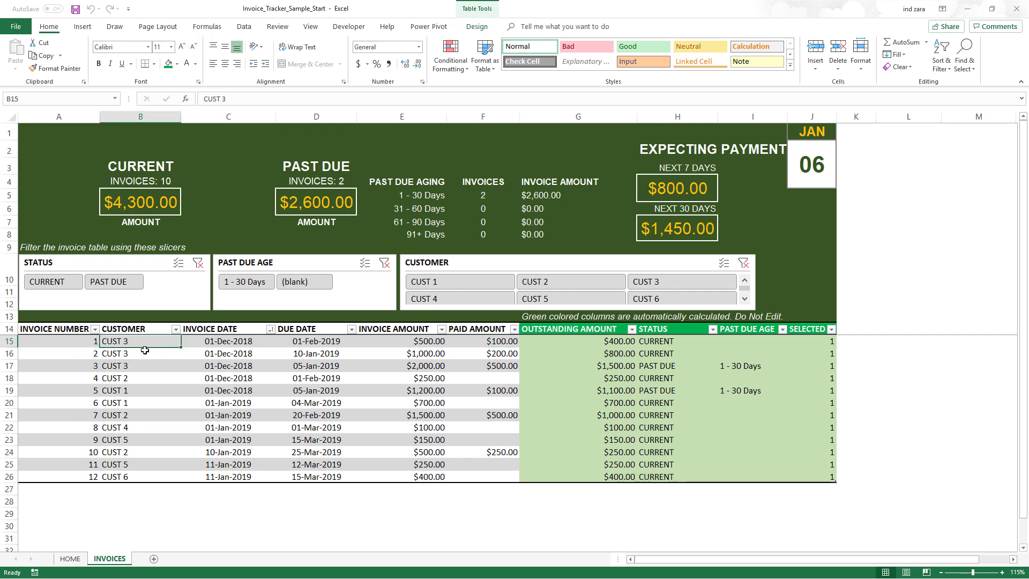
{"action": "left_click", "coordinate": [247, 345]}
{"action": "left_click", "coordinate": [310, 340]}
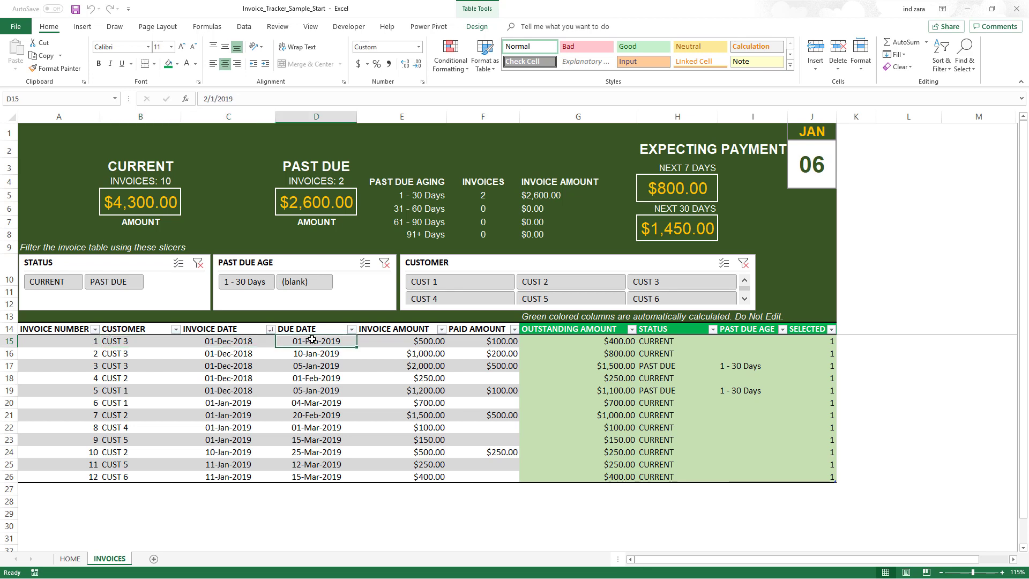
{"action": "left_click", "coordinate": [401, 340]}
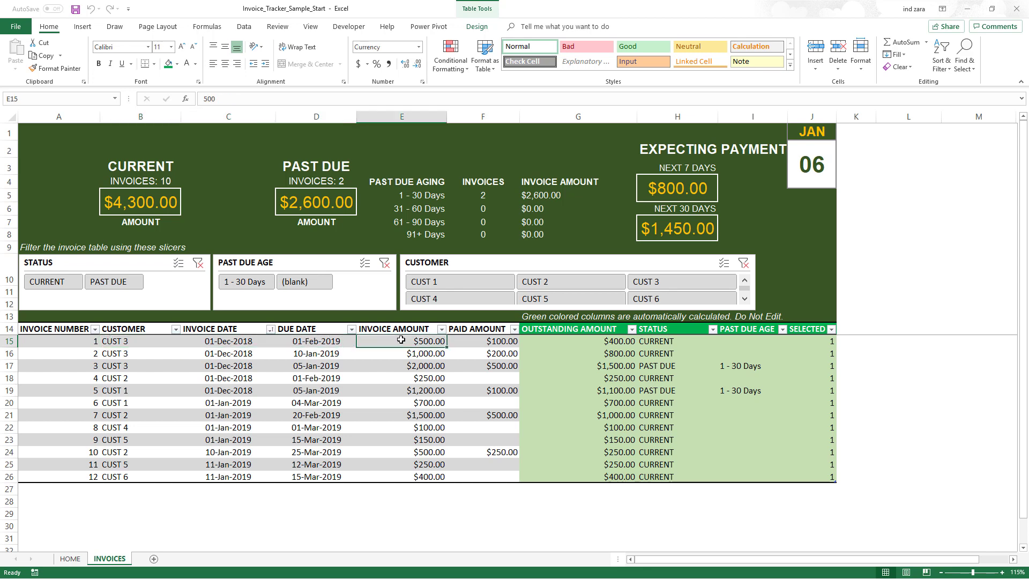
{"action": "left_click", "coordinate": [469, 343]}
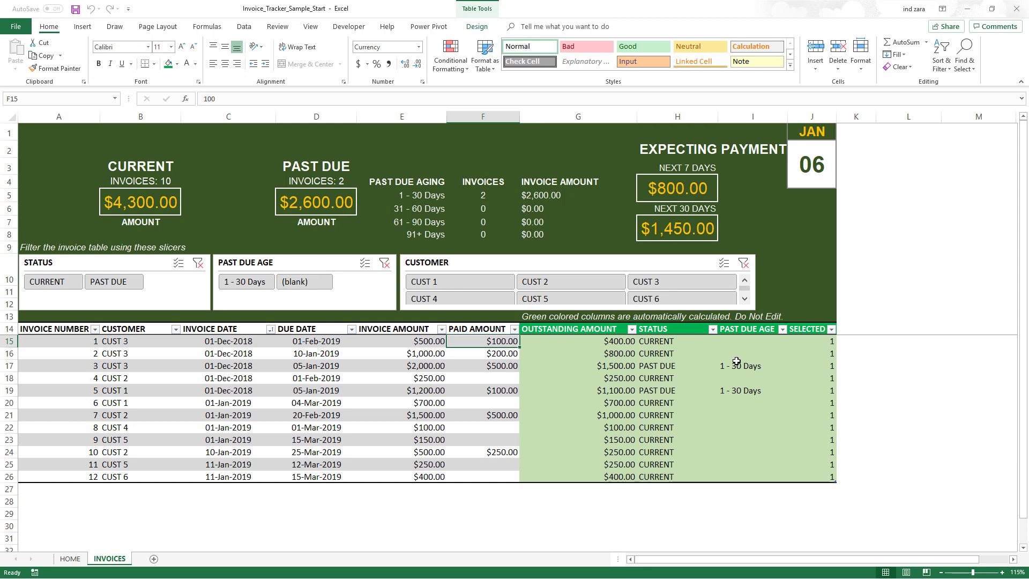
{"action": "left_click_drag", "start_coordinate": [475, 343], "coordinate": [467, 476]}
{"action": "left_click", "coordinate": [478, 343]}
{"action": "left_click", "coordinate": [10, 341]}
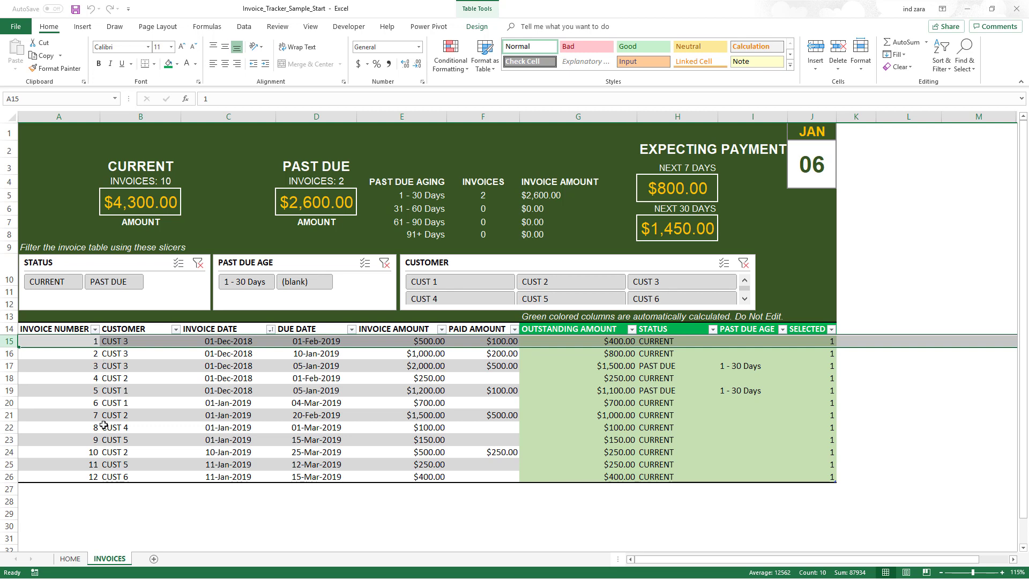
{"action": "left_click", "coordinate": [19, 369], "text": "shift"}
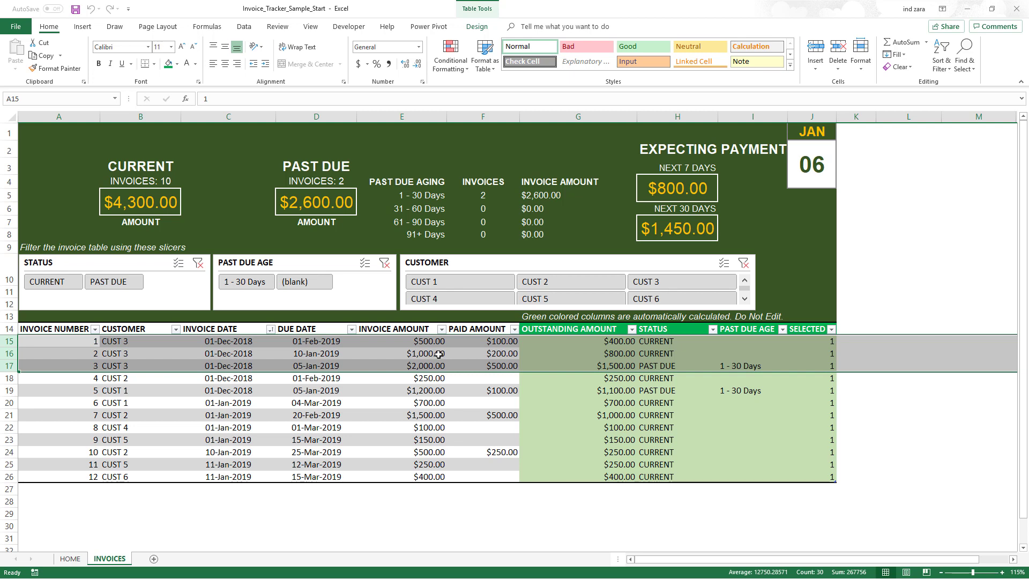
{"action": "left_click", "coordinate": [462, 342]}
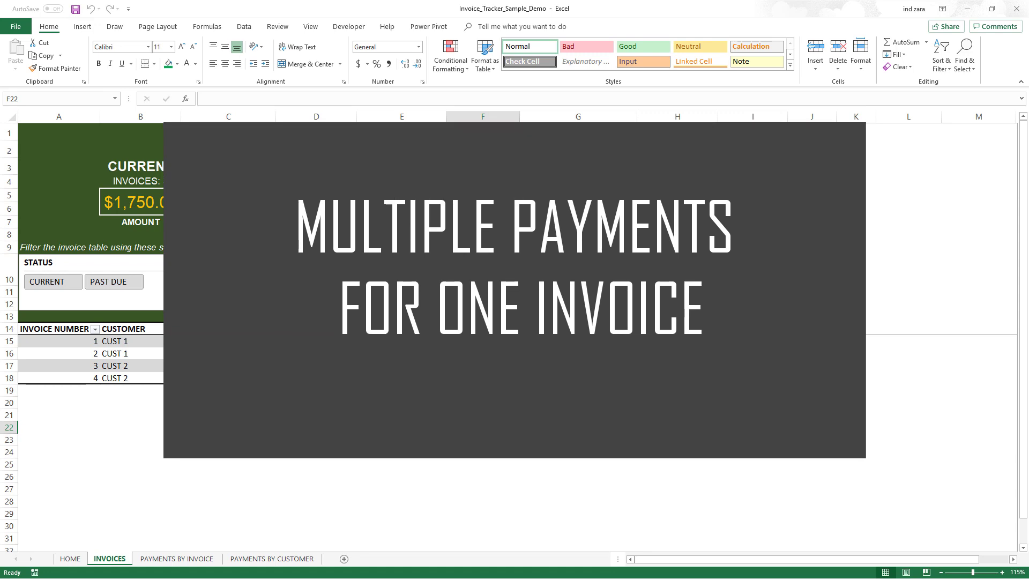
- Review the invoice number, payment date and amount entries for invoices 1 and 2 on the PAYMENTS BY INVOICE sheet
{"action": "left_click", "coordinate": [203, 560]}
{"action": "left_click", "coordinate": [227, 286]}
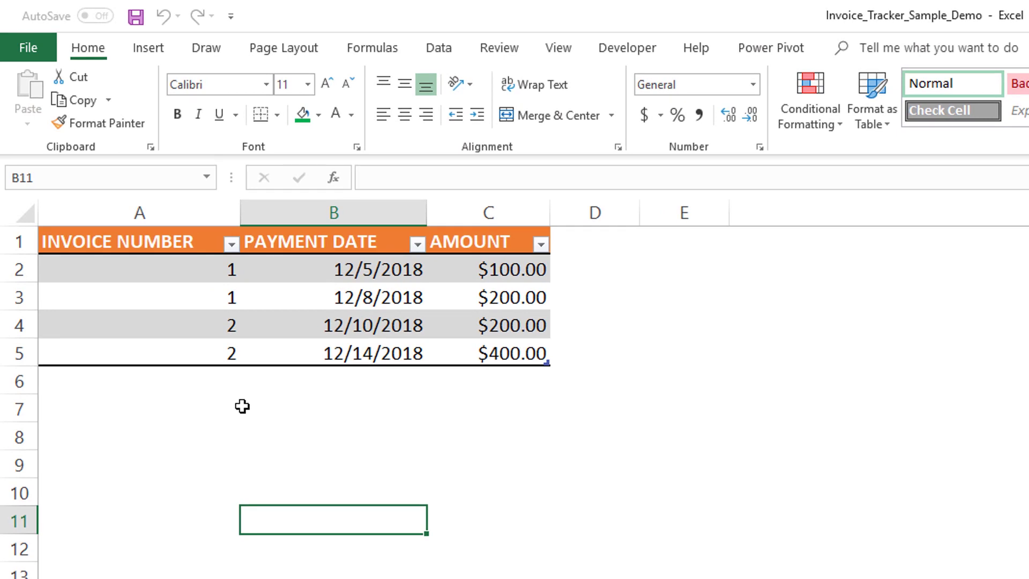
{"action": "left_click", "coordinate": [221, 271]}
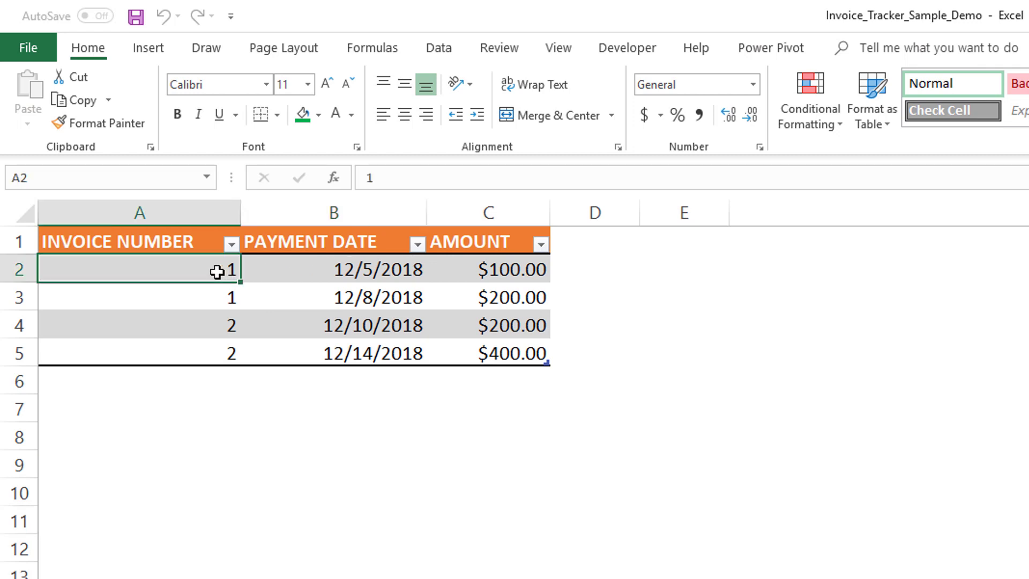
{"action": "left_click", "coordinate": [308, 272]}
{"action": "left_click", "coordinate": [471, 271]}
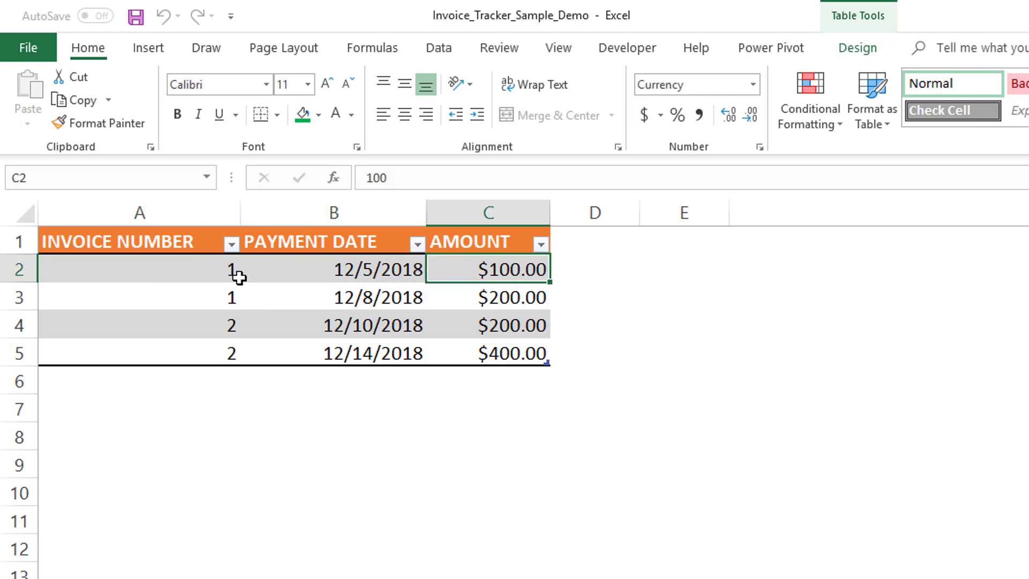
{"action": "left_click_drag", "start_coordinate": [201, 272], "coordinate": [473, 298]}
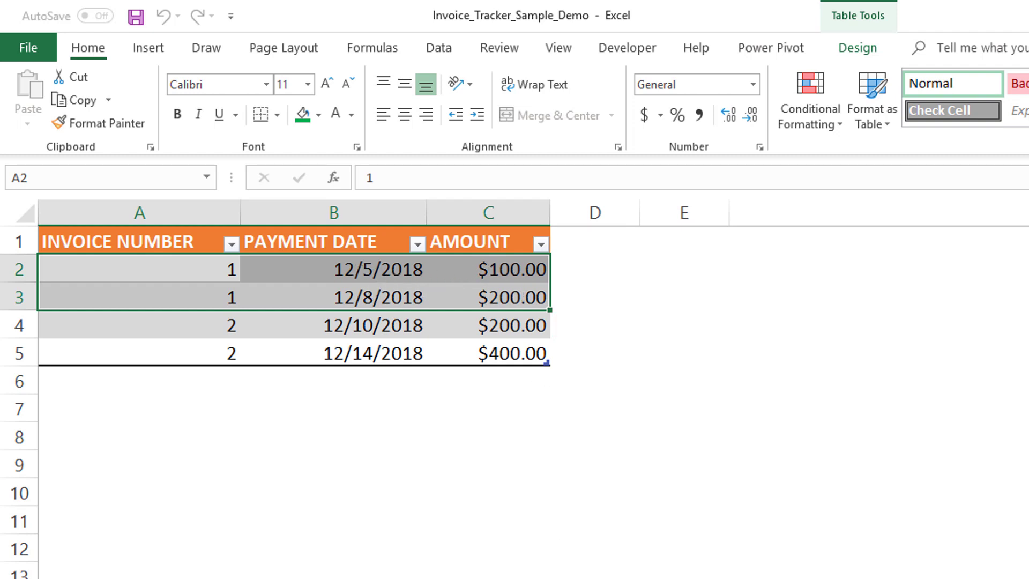
{"action": "left_click_drag", "start_coordinate": [221, 333], "coordinate": [220, 347]}
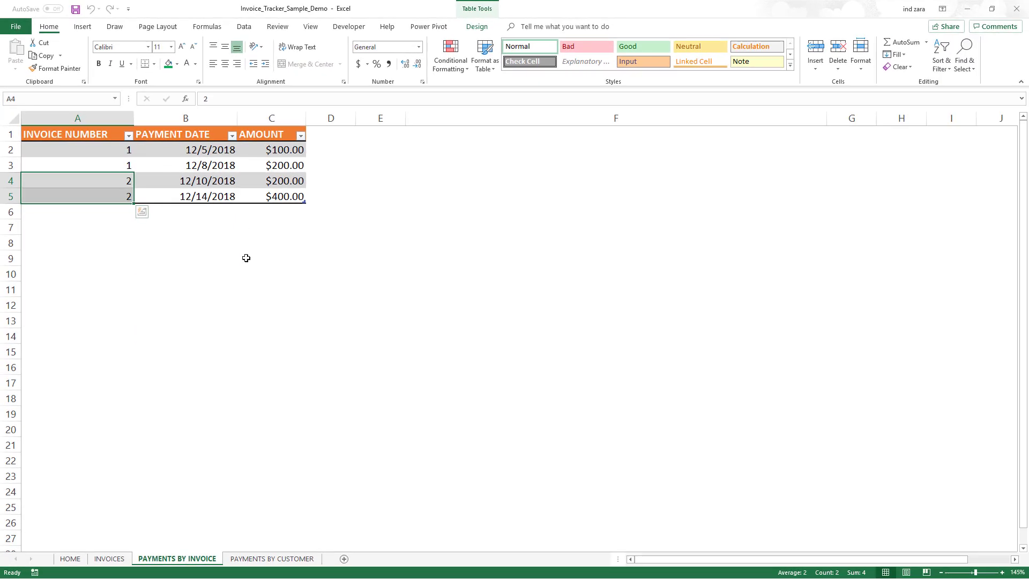
{"action": "left_click", "coordinate": [112, 558]}
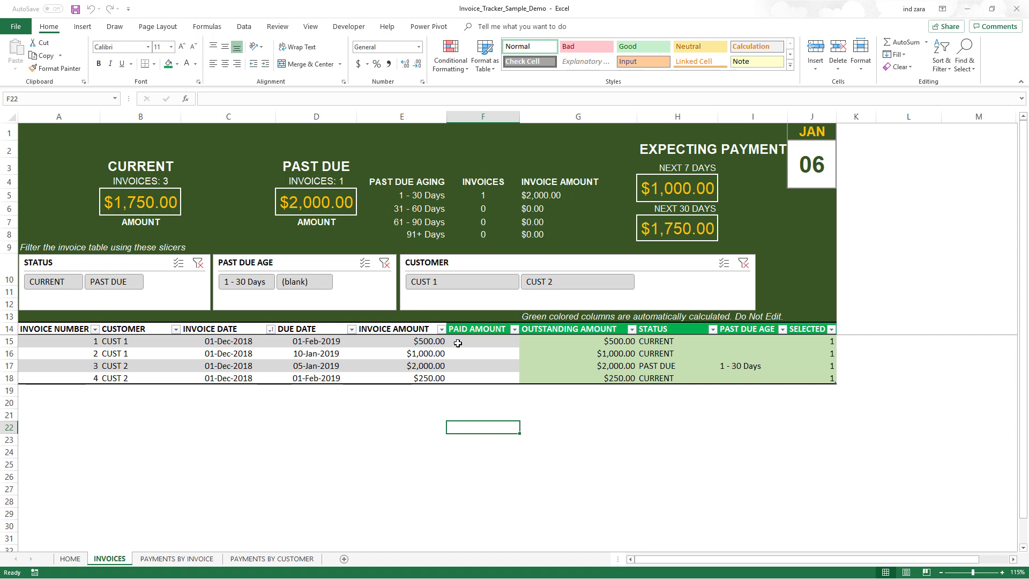
{"action": "left_click", "coordinate": [459, 343]}
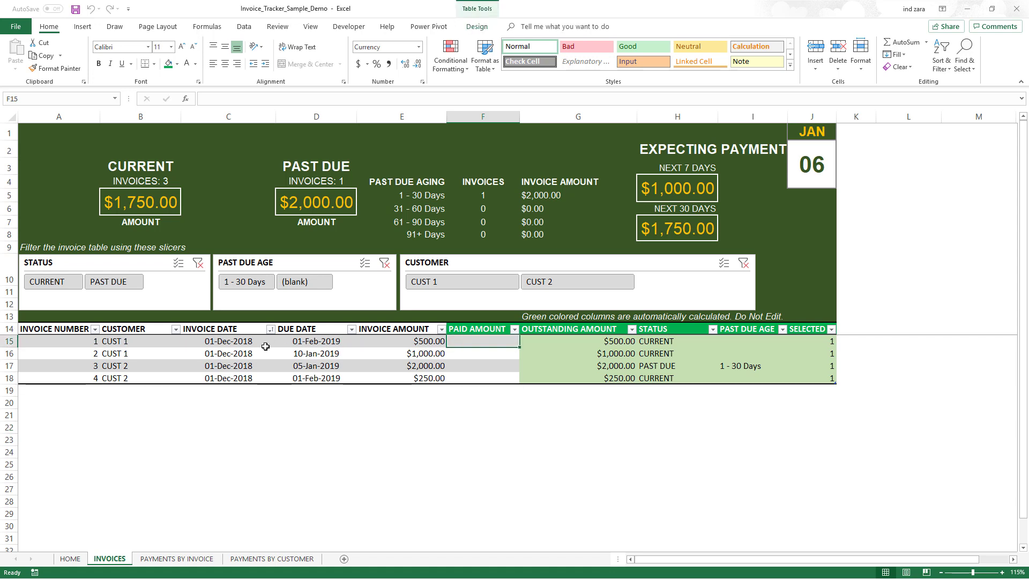
{"action": "type", "text": "=sumif("}
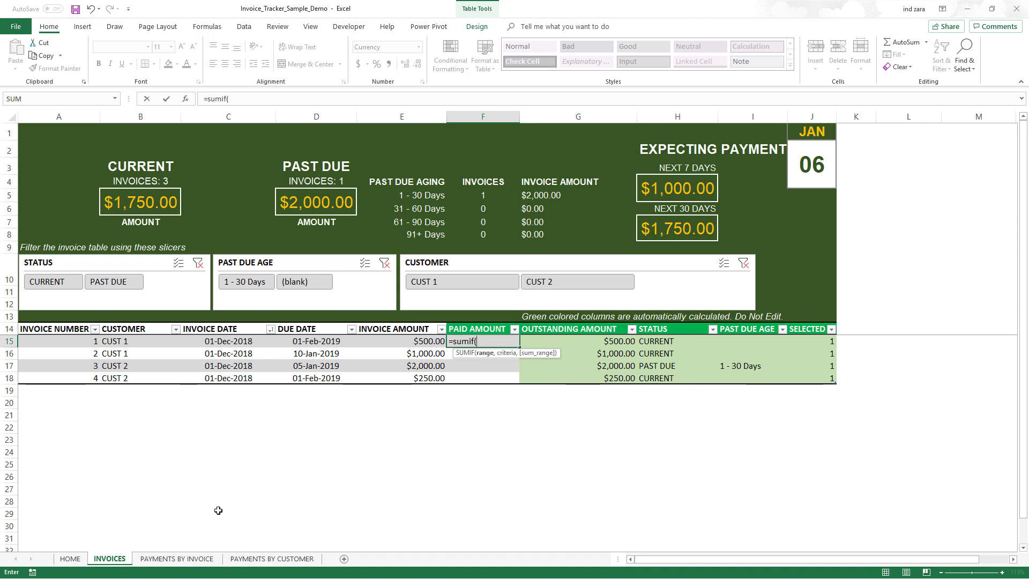
{"action": "key", "text": "Escape"}
- Check the table name of the payments table on the PAYMENTS BY INVOICE sheet
{"action": "left_click", "coordinate": [192, 561]}
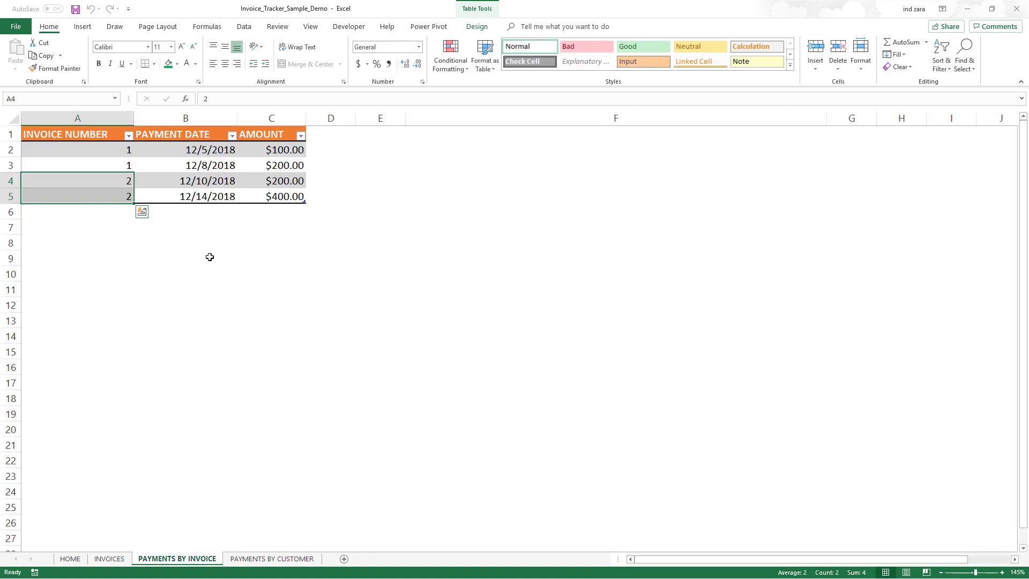
{"action": "left_click", "coordinate": [201, 181]}
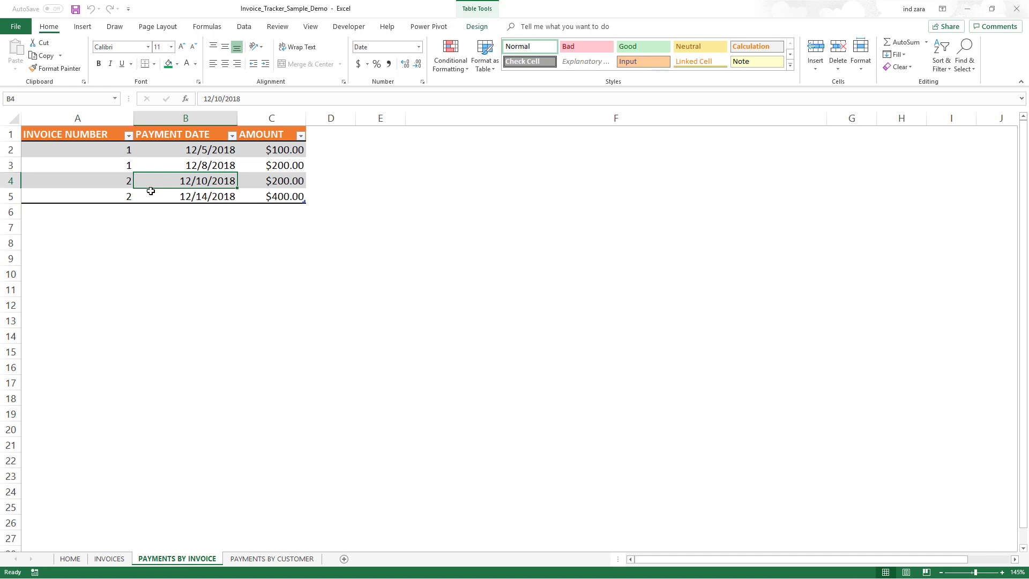
{"action": "left_click", "coordinate": [122, 212]}
{"action": "left_click", "coordinate": [103, 241]}
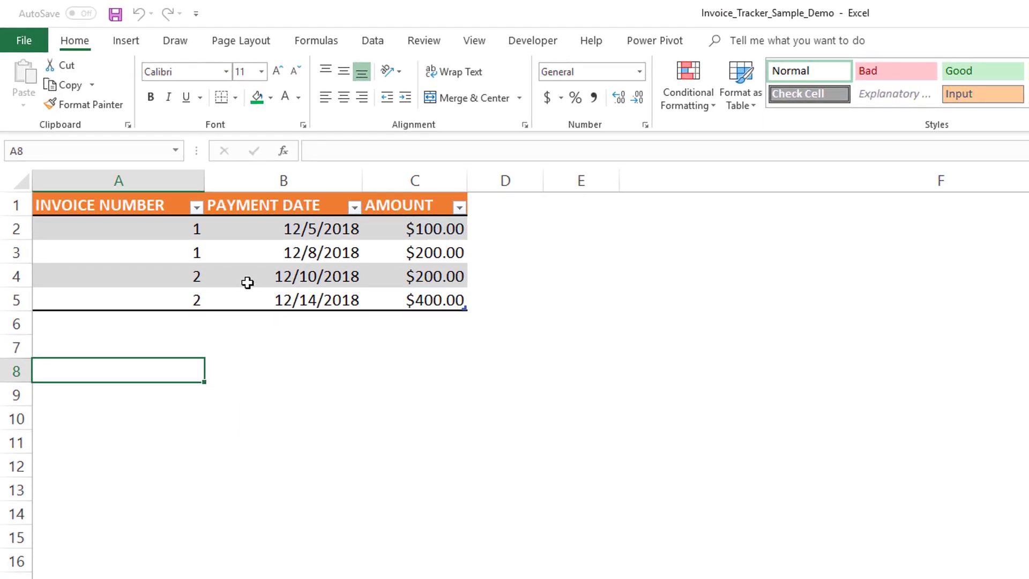
{"action": "left_click", "coordinate": [248, 276]}
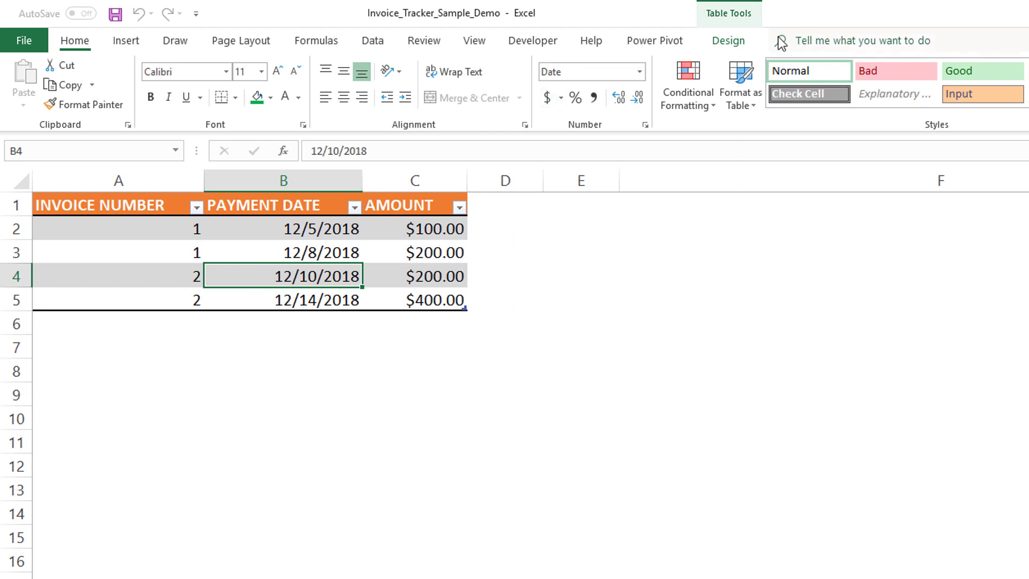
{"action": "left_click", "coordinate": [742, 42]}
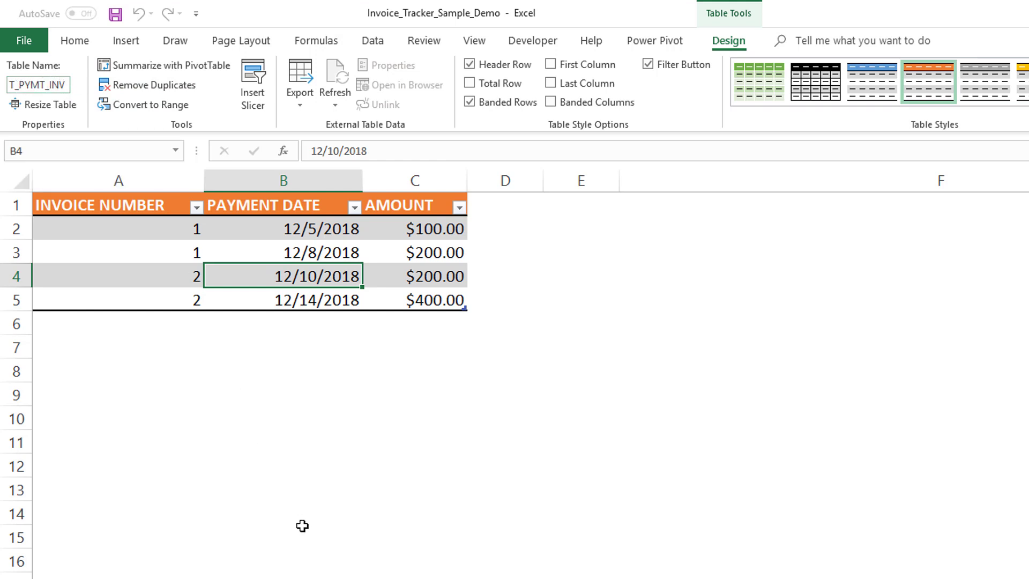
- Begin a SUMIF formula in PAID AMOUNT cell F15 of the INVOICES sheet, with T_PYMT_INV[INVOICE NUMBER] as its range
{"action": "left_click", "coordinate": [110, 559]}
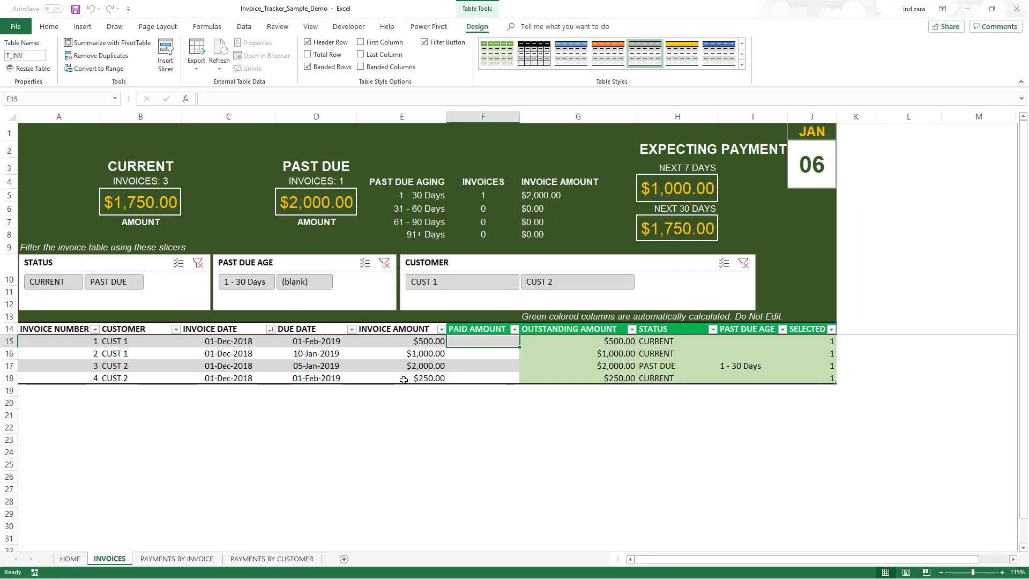
{"action": "type", "text": "="}
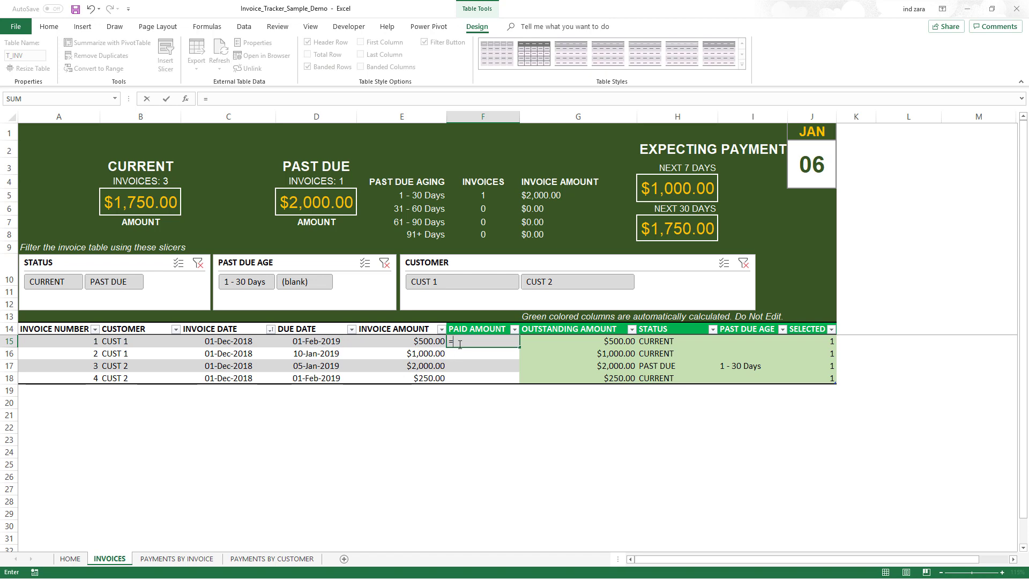
{"action": "type", "text": "sumif("}
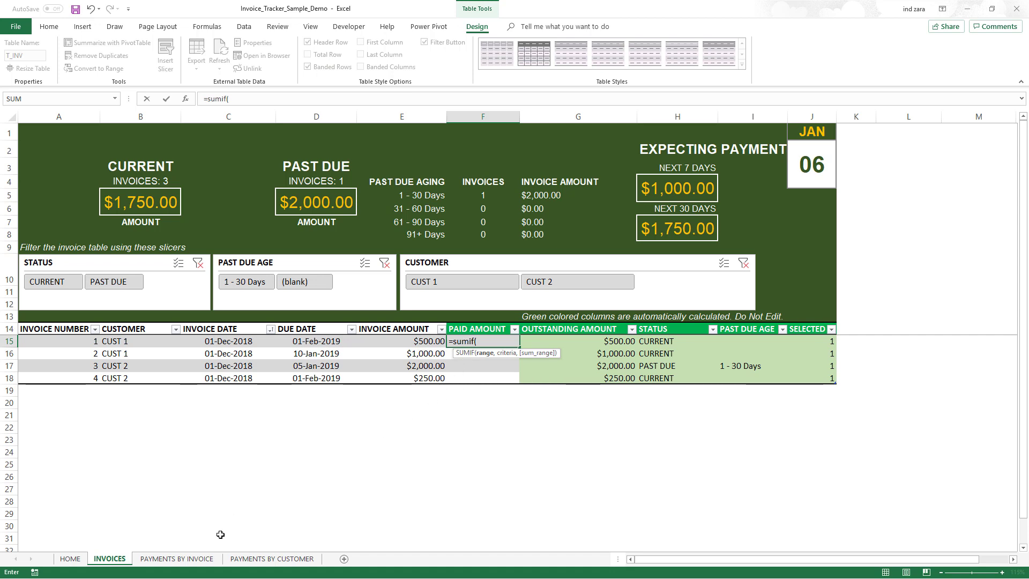
{"action": "left_click", "coordinate": [176, 559]}
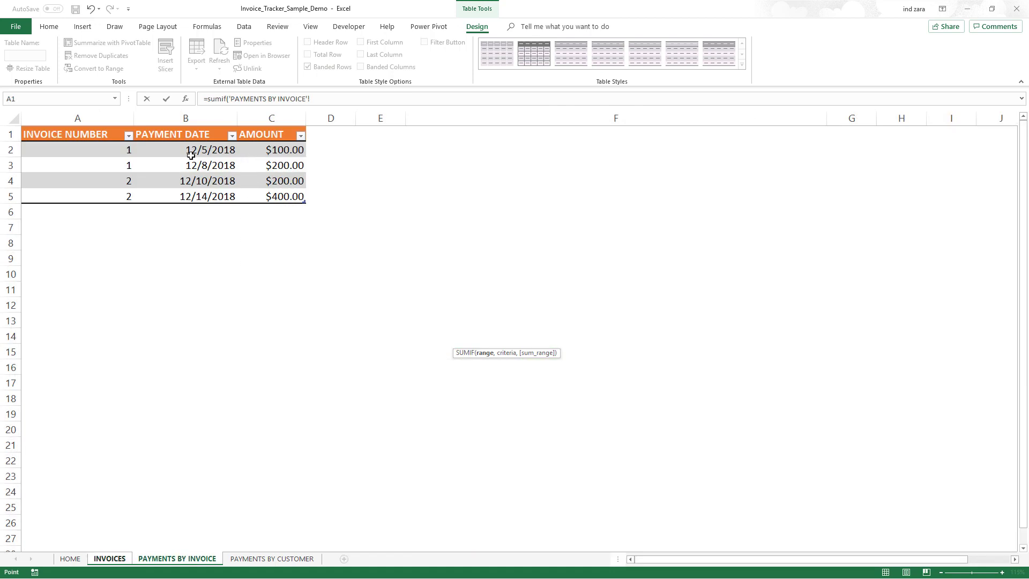
{"action": "left_click_drag", "start_coordinate": [119, 150], "coordinate": [110, 193]}
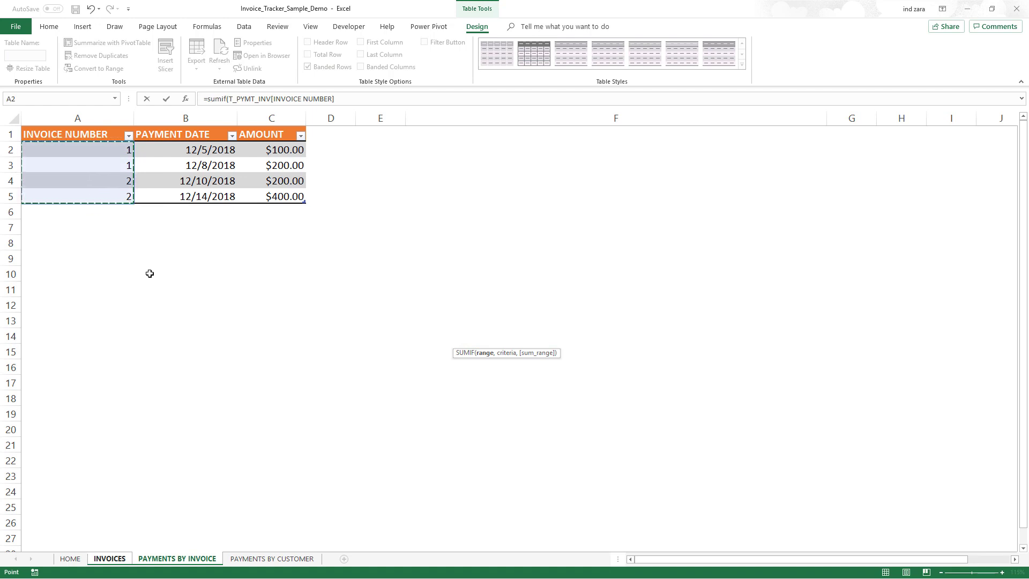
{"action": "type", "text": ","}
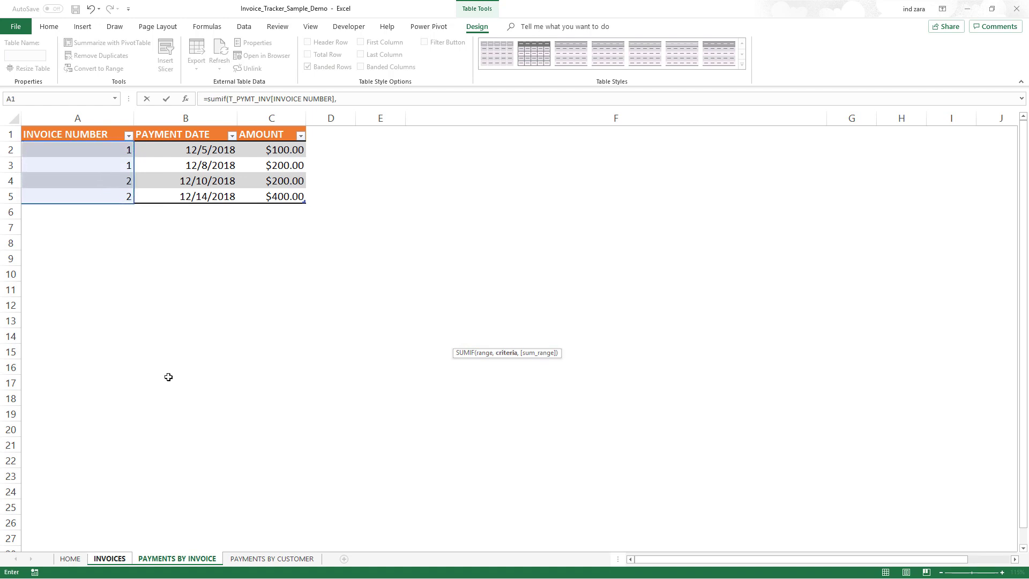
- Complete the SUMIF with [@[INVOICE NUMBER]] as the criteria and T_PYMT_INV[AMOUNT] as the sum range, and enter it
{"action": "left_click", "coordinate": [124, 560]}
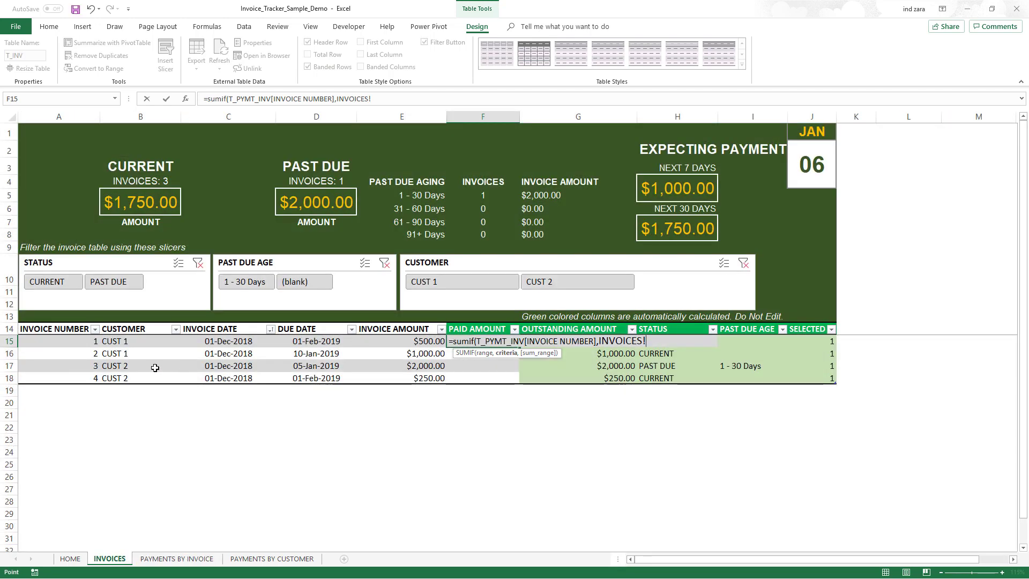
{"action": "left_click", "coordinate": [70, 342]}
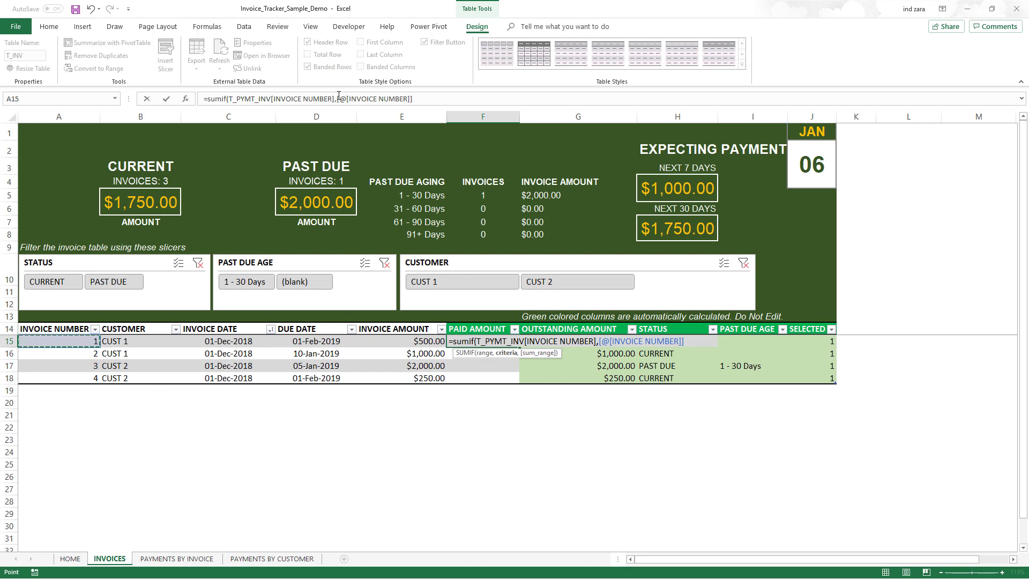
{"action": "left_click", "coordinate": [430, 102]}
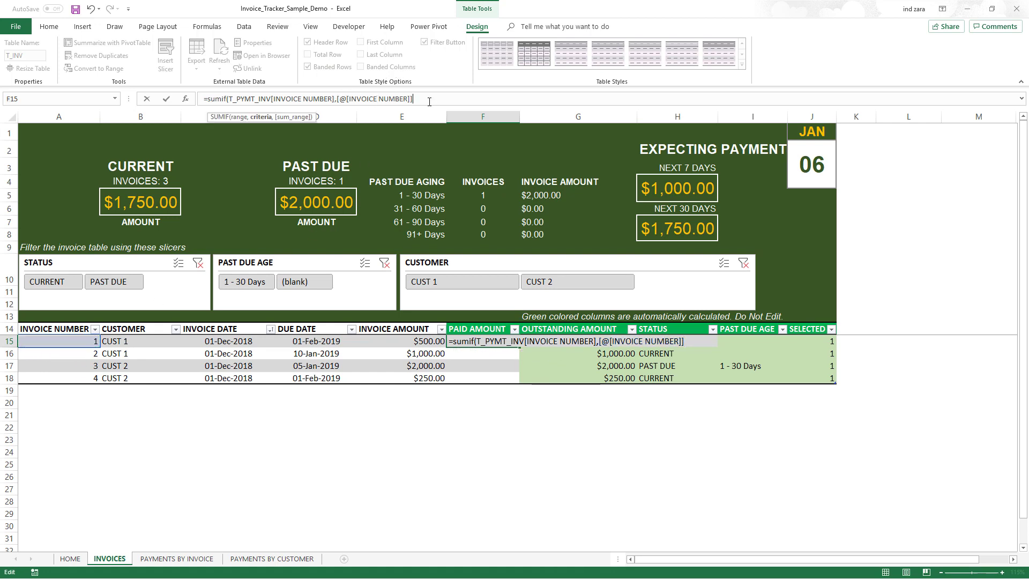
{"action": "type", "text": ","}
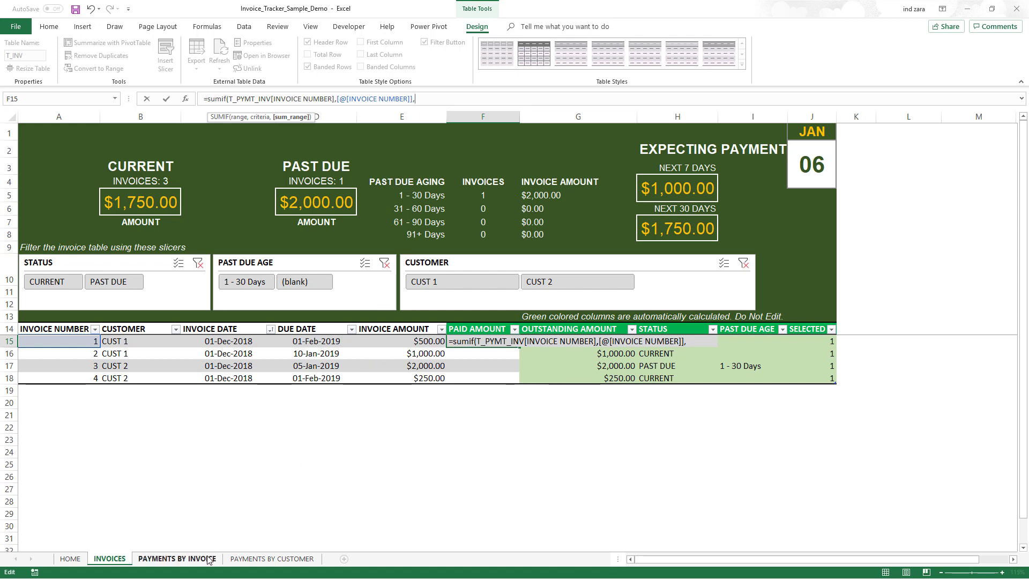
{"action": "left_click", "coordinate": [176, 559]}
{"action": "left_click_drag", "start_coordinate": [269, 151], "coordinate": [271, 195]}
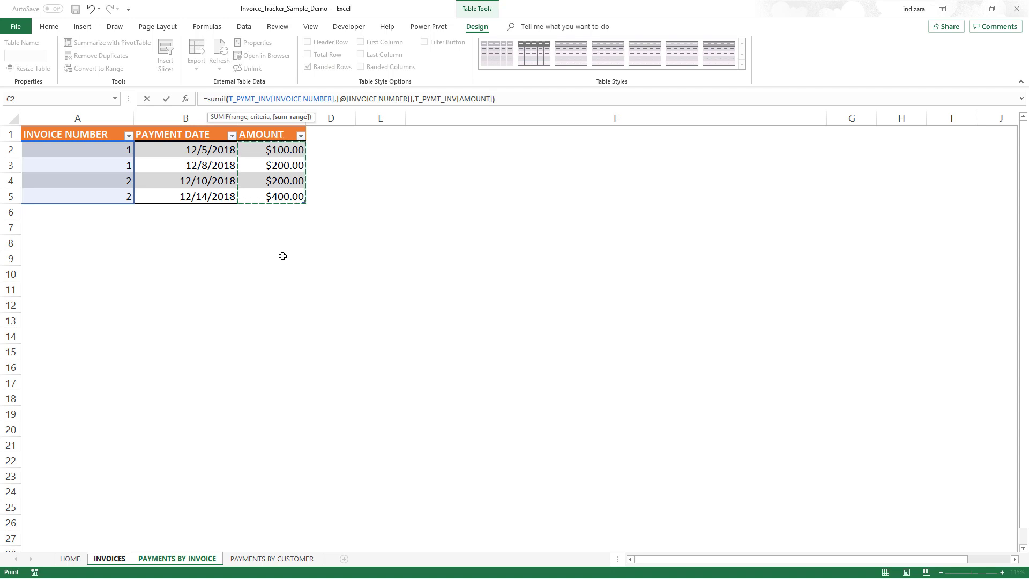
{"action": "type", "text": ")"}
{"action": "key", "text": "Return"}
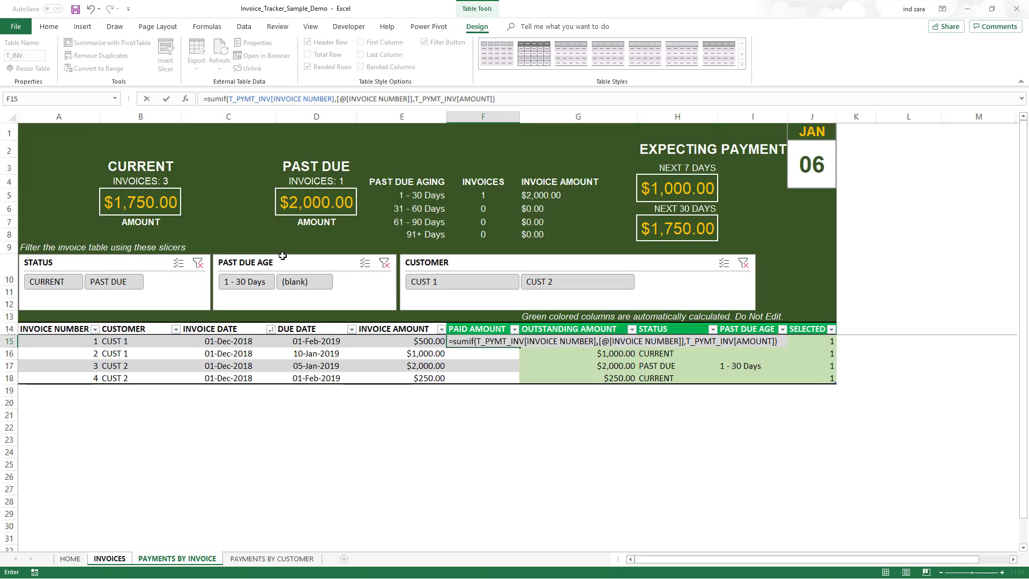
- Compare the calculated paid amount of invoice 1 with its two payment entries on the PAYMENTS BY INVOICE sheet
{"action": "left_click", "coordinate": [473, 342]}
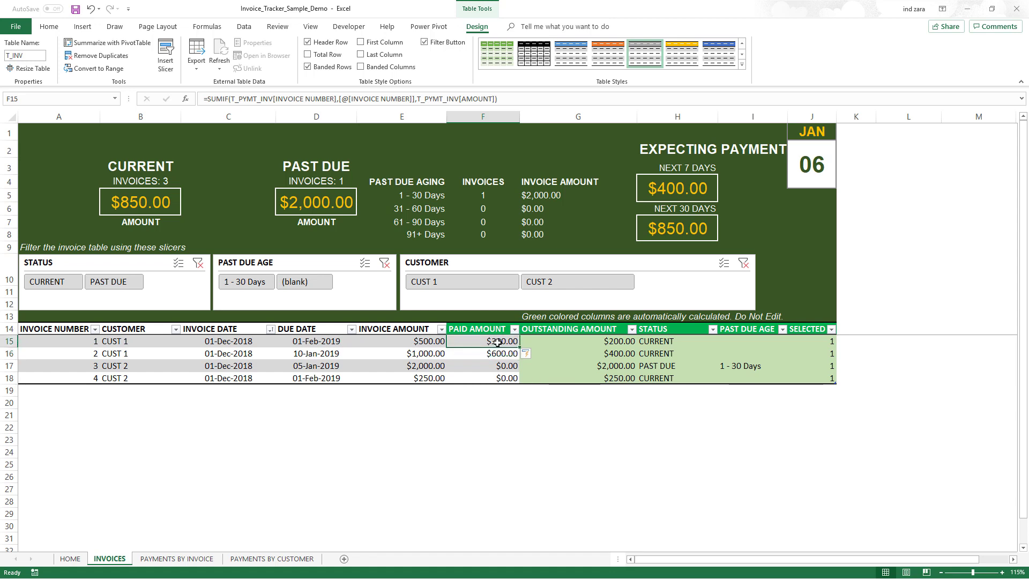
{"action": "left_click", "coordinate": [178, 559]}
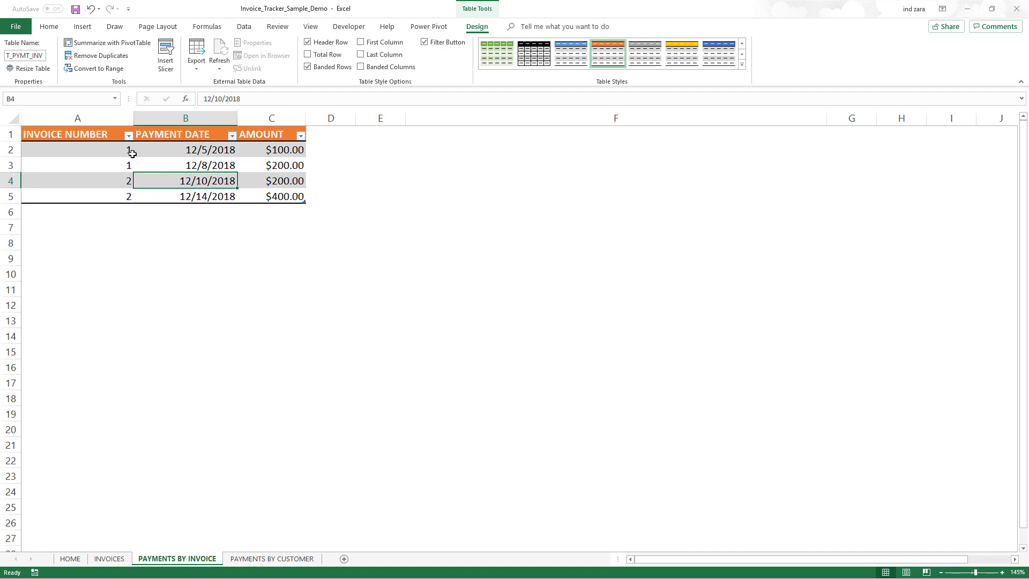
{"action": "left_click", "coordinate": [276, 151]}
{"action": "left_click", "coordinate": [278, 166]}
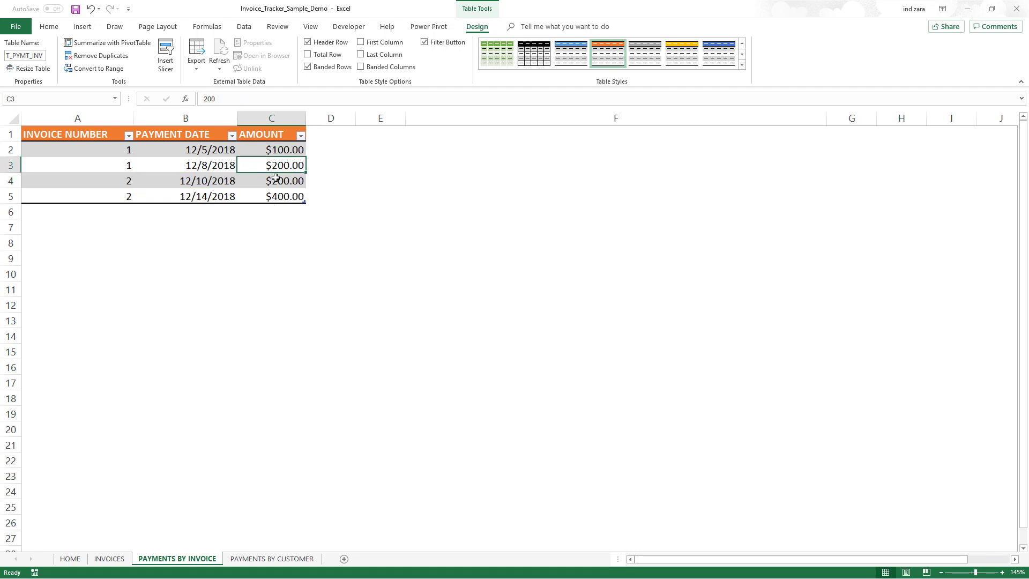
- Compare the payment entries for invoice 2 with its calculated paid amount on the INVOICES sheet
{"action": "left_click", "coordinate": [276, 179]}
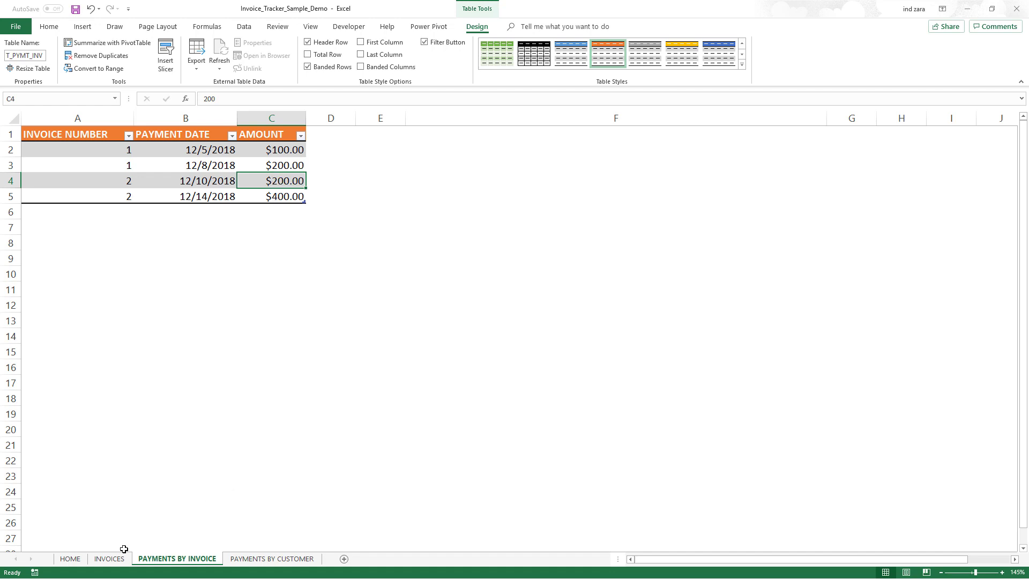
{"action": "left_click", "coordinate": [110, 558]}
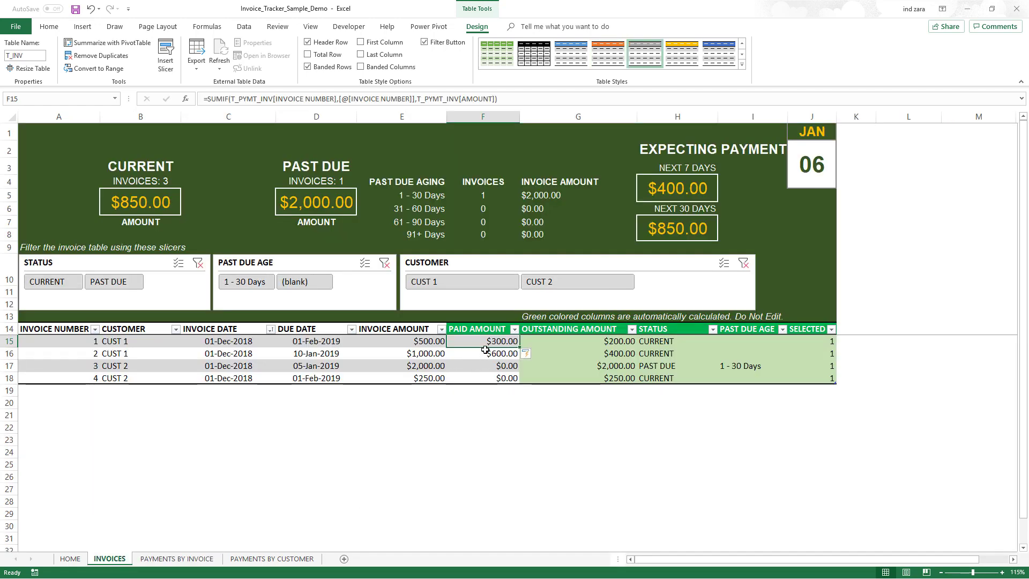
{"action": "left_click", "coordinate": [447, 357]}
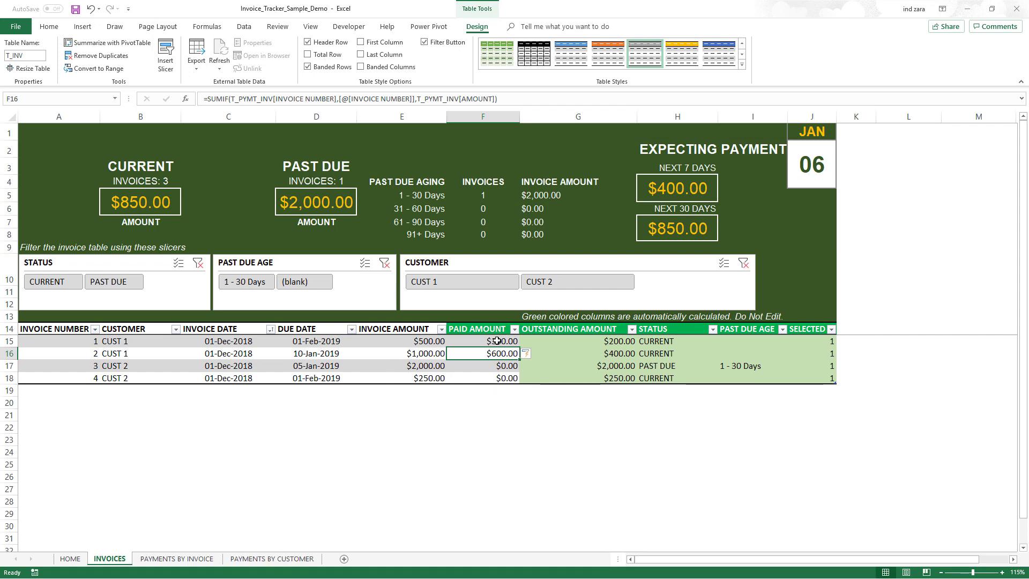
- Clear the formulas from the PAID AMOUNT column, cells F15 to F18, on the INVOICES sheet
{"action": "left_click_drag", "start_coordinate": [497, 341], "coordinate": [482, 377]}
{"action": "key", "text": "Delete"}
{"action": "left_click", "coordinate": [475, 425]}
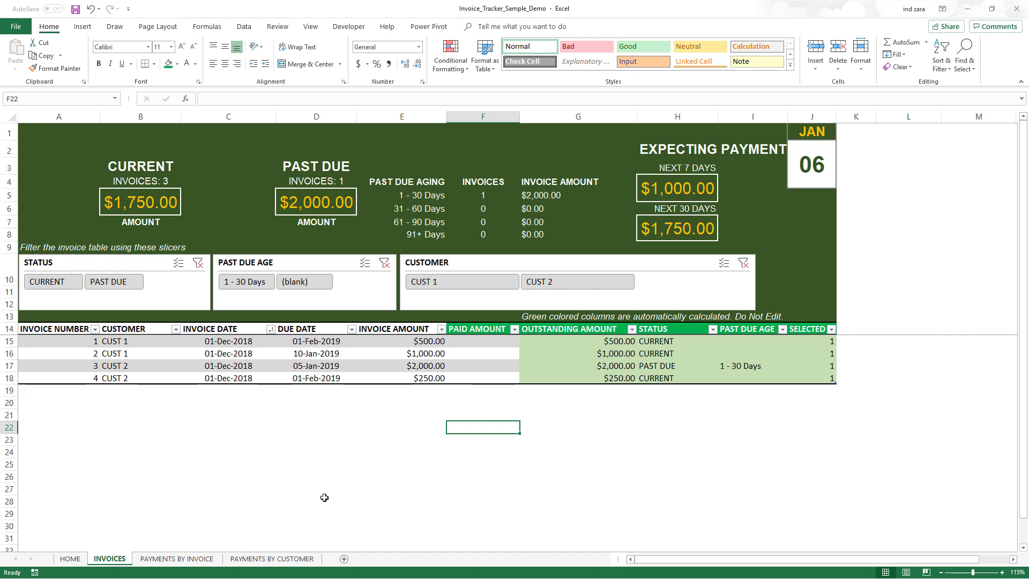
- Review the payments table on the PAYMENTS BY CUSTOMER sheet, especially the CUST 1 amounts, alongside the PAID AMOUNT column on the INVOICES sheet
{"action": "left_click", "coordinate": [307, 559]}
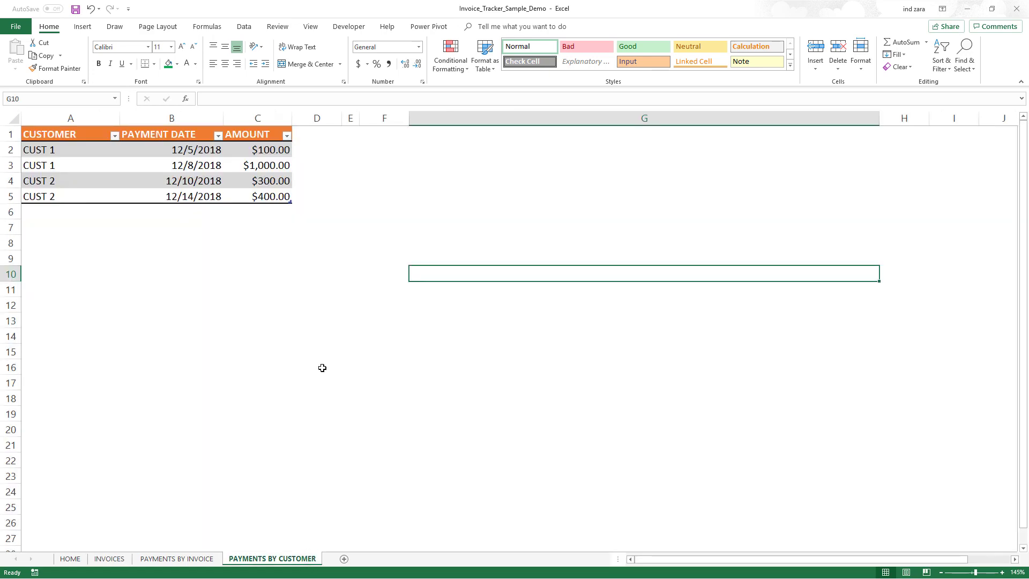
{"action": "left_click", "coordinate": [209, 177]}
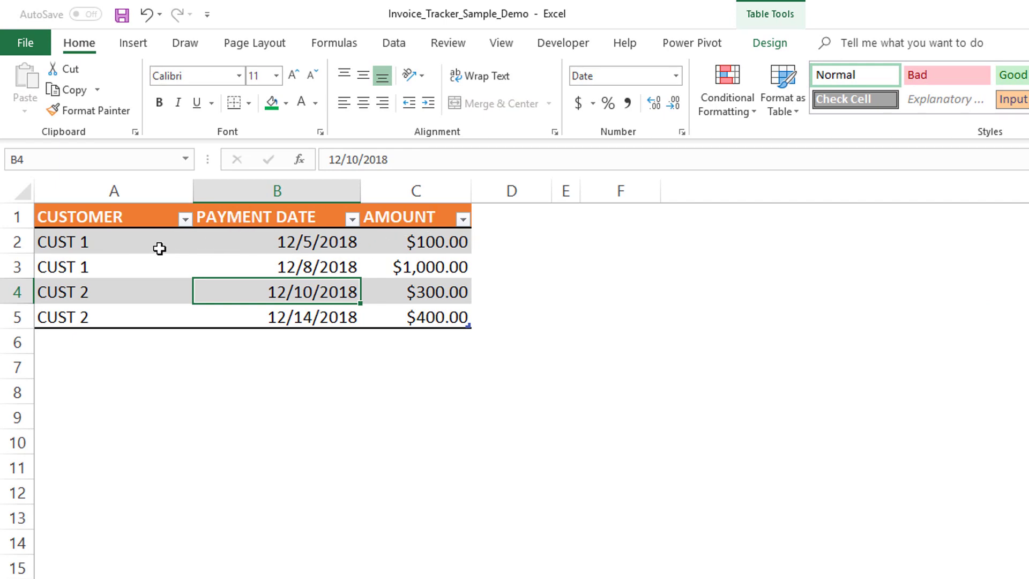
{"action": "left_click", "coordinate": [97, 242]}
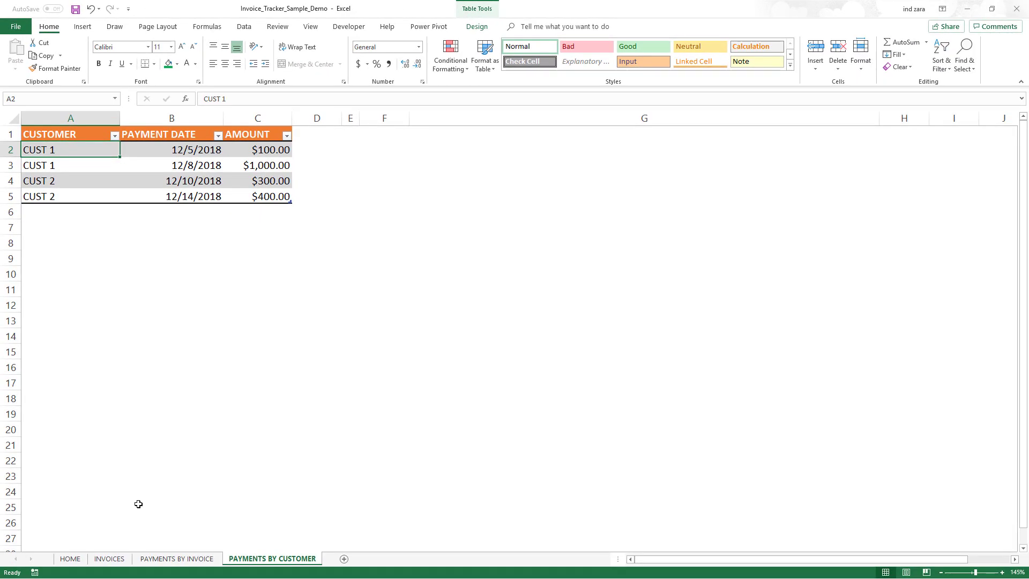
{"action": "left_click", "coordinate": [110, 558]}
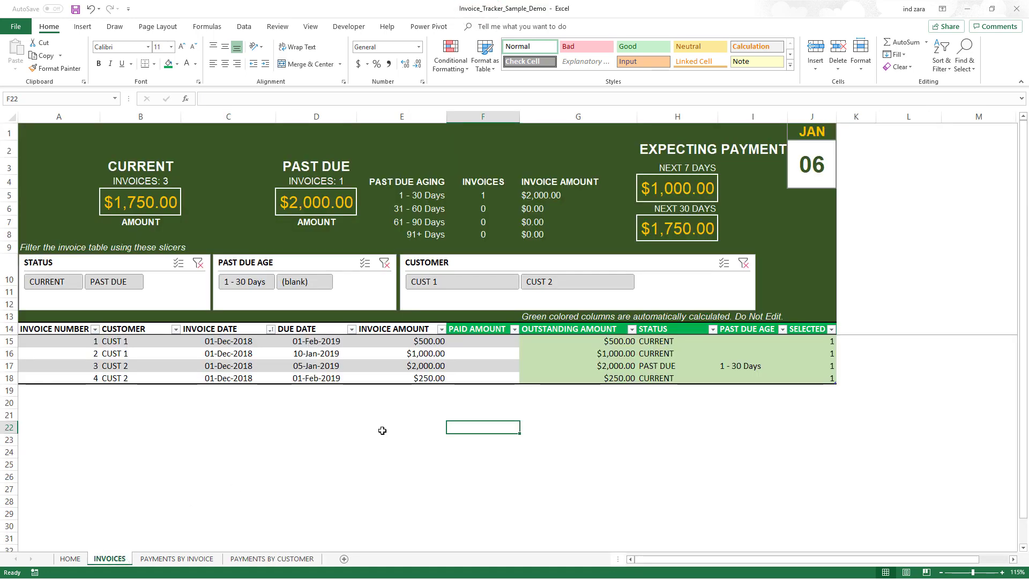
{"action": "left_click", "coordinate": [483, 342]}
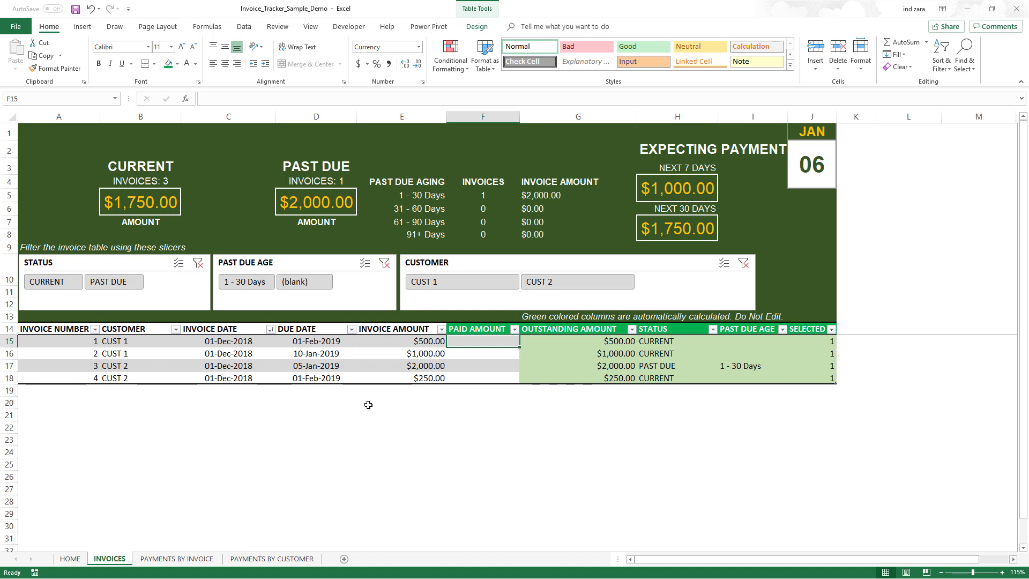
{"action": "left_click", "coordinate": [259, 560]}
{"action": "left_click", "coordinate": [277, 151]}
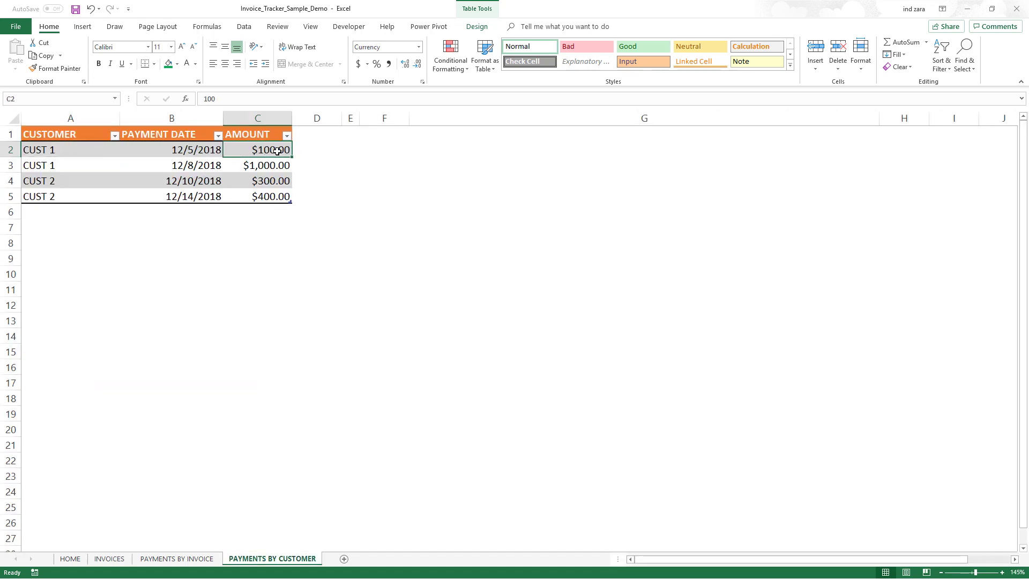
{"action": "left_click", "coordinate": [275, 165]}
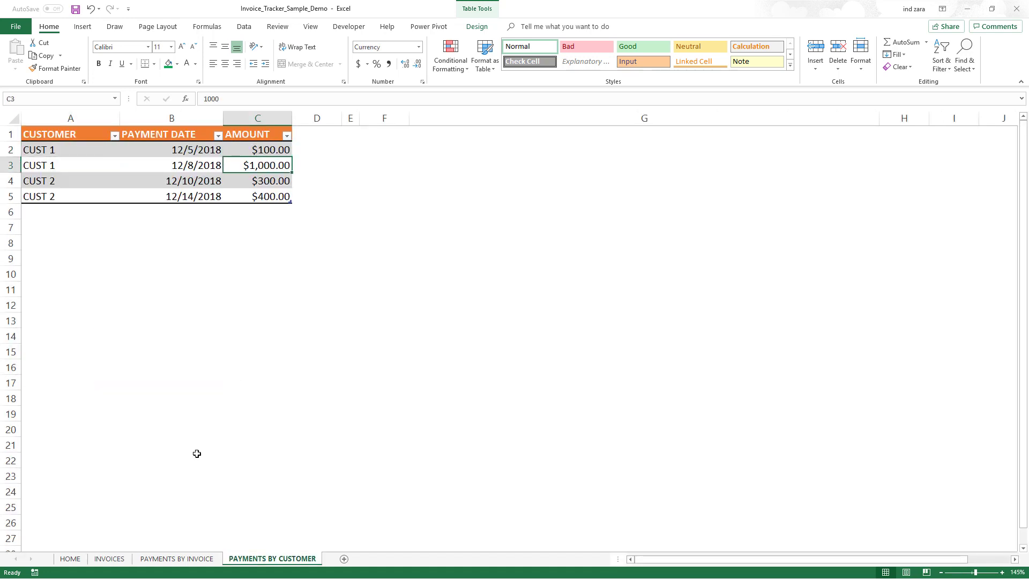
- Begin a SUMIF formula in PAID AMOUNT cell F15 of the INVOICES sheet, with T_PYMT_CUST[CUSTOMER] as its range
{"action": "left_click", "coordinate": [108, 559]}
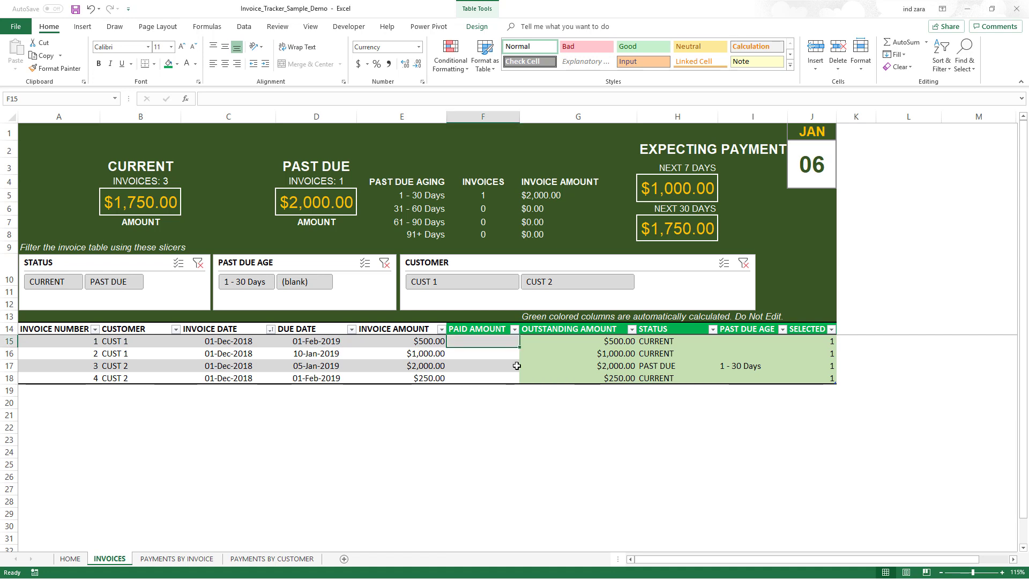
{"action": "type", "text": "="}
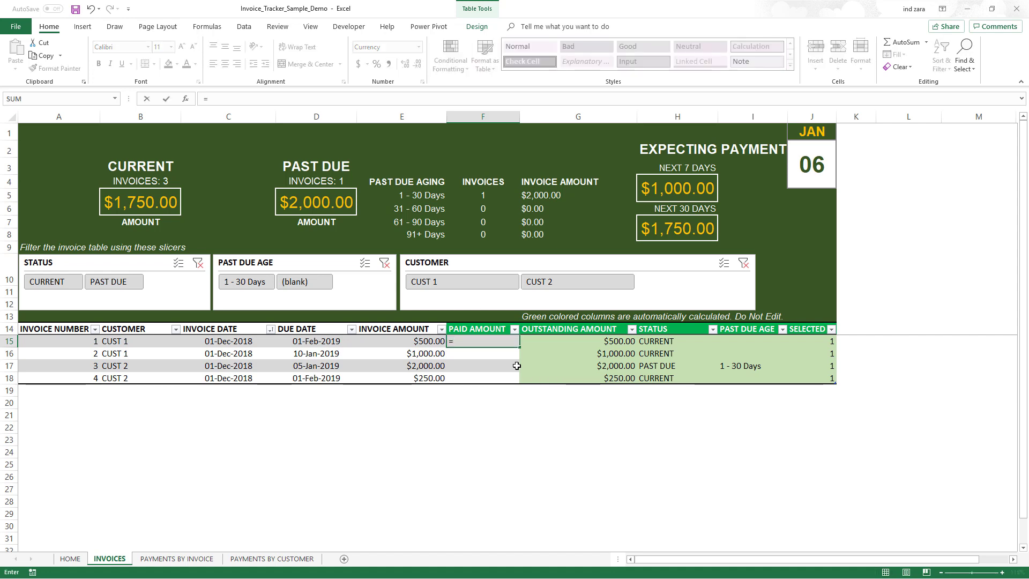
{"action": "type", "text": "sumif("}
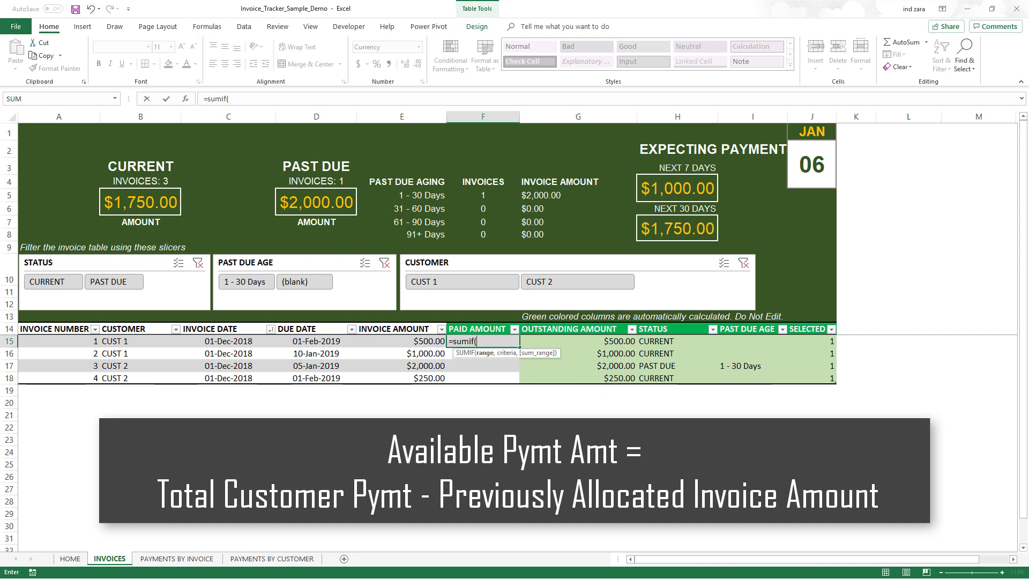
{"action": "left_click", "coordinate": [272, 558]}
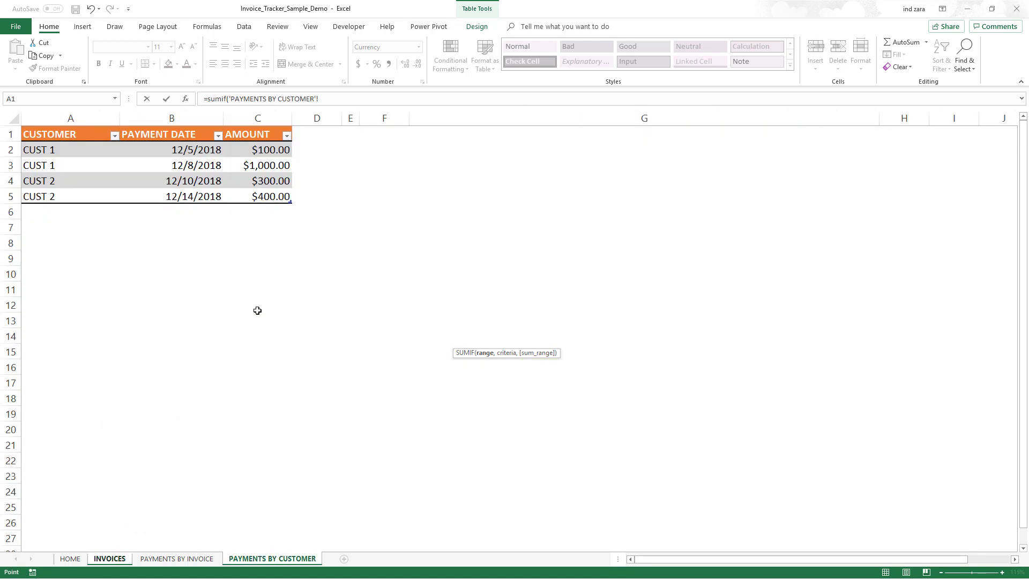
{"action": "mouse_move", "coordinate": [229, 100]}
{"action": "left_mouse_down"}
{"action": "mouse_move", "coordinate": [318, 99]}
{"action": "mouse_move", "coordinate": [239, 101]}
{"action": "left_mouse_up"}
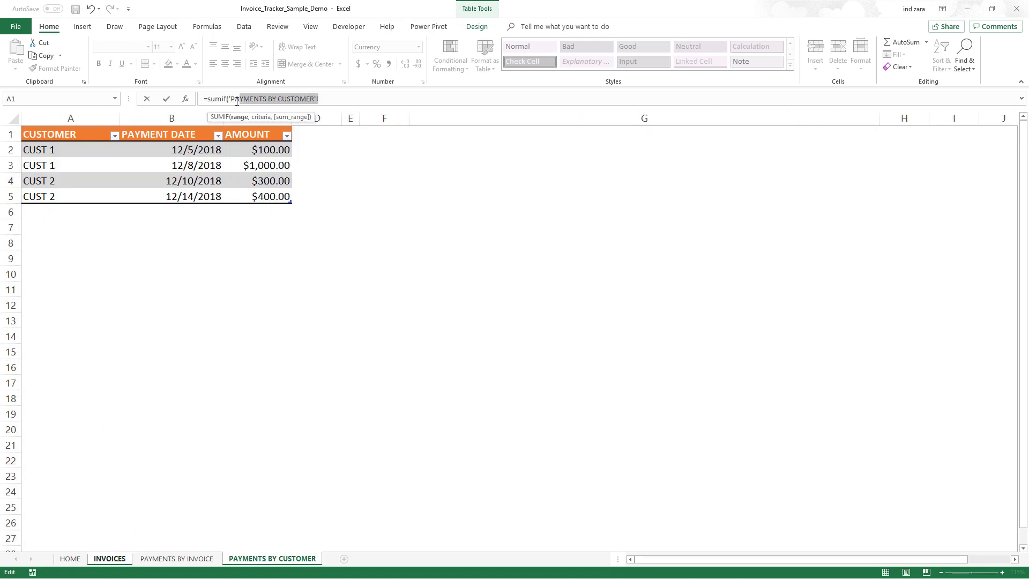
{"action": "key", "text": "BackSpace"}
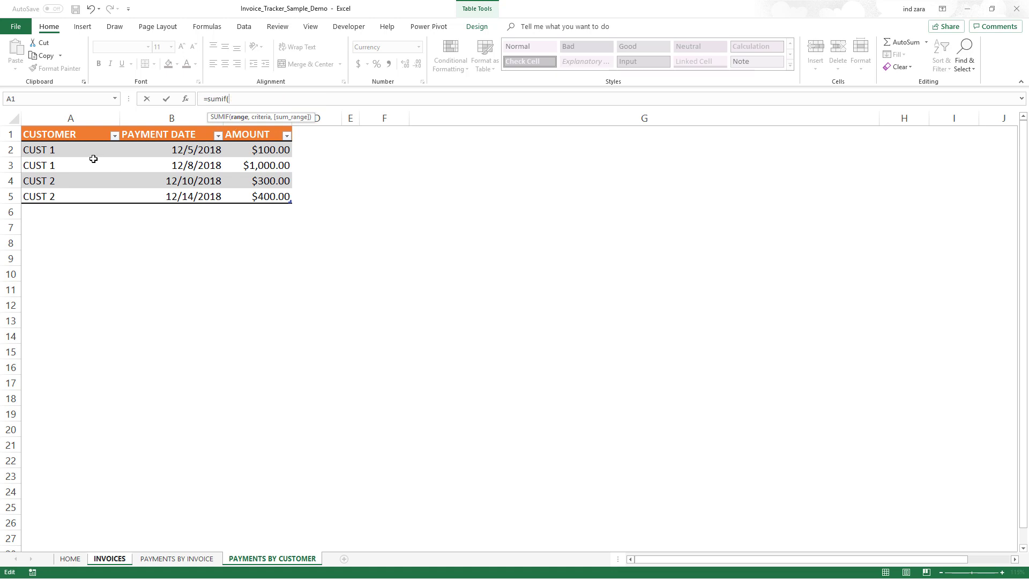
{"action": "left_click_drag", "start_coordinate": [89, 149], "coordinate": [81, 195]}
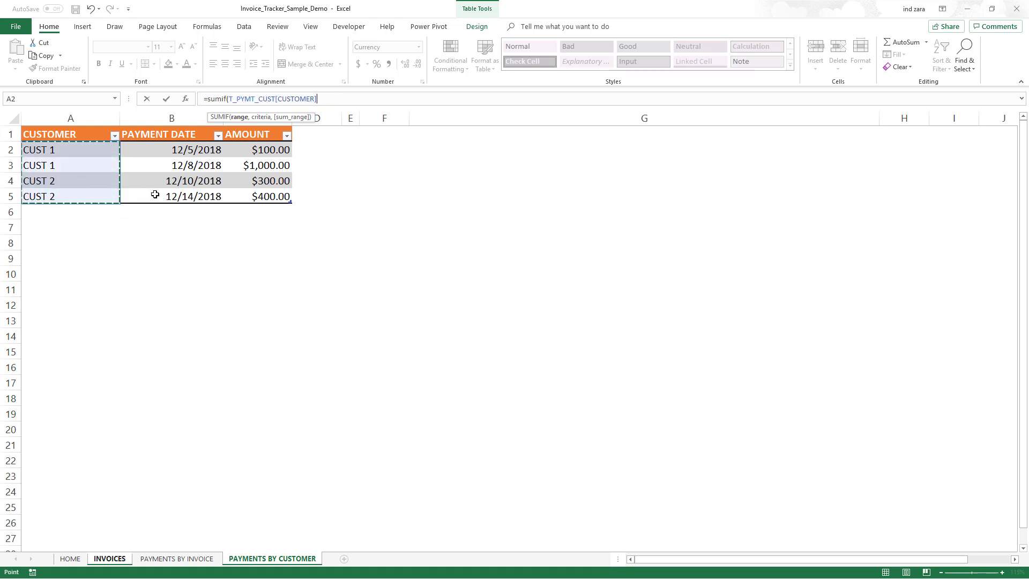
{"action": "type", "text": ","}
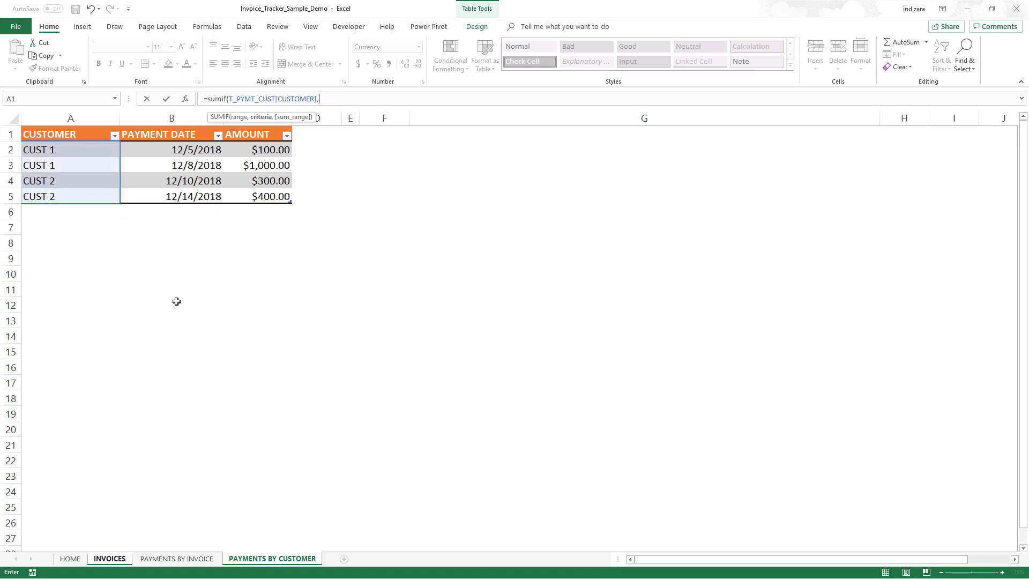
{"action": "left_click", "coordinate": [110, 558]}
{"action": "left_click", "coordinate": [89, 342]}
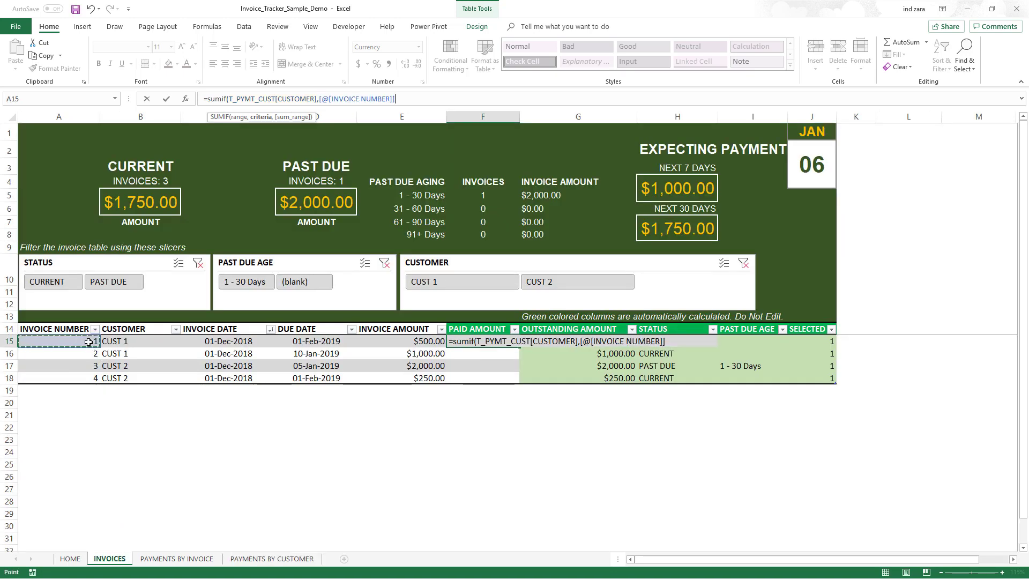
{"action": "left_click", "coordinate": [164, 342]}
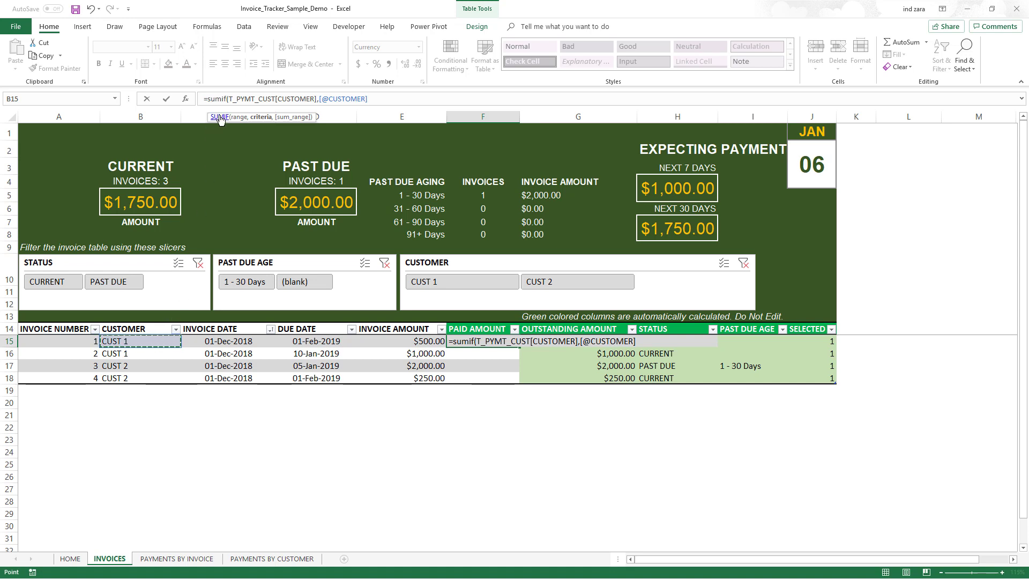
{"action": "left_click", "coordinate": [371, 99]}
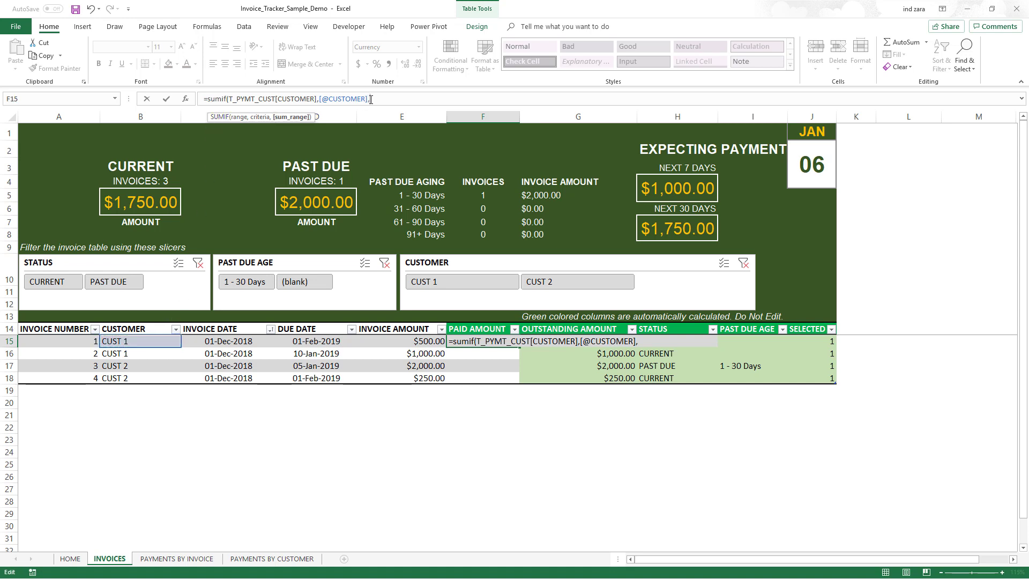
{"action": "left_click", "coordinate": [272, 558]}
{"action": "left_click_drag", "start_coordinate": [269, 182], "coordinate": [269, 198]}
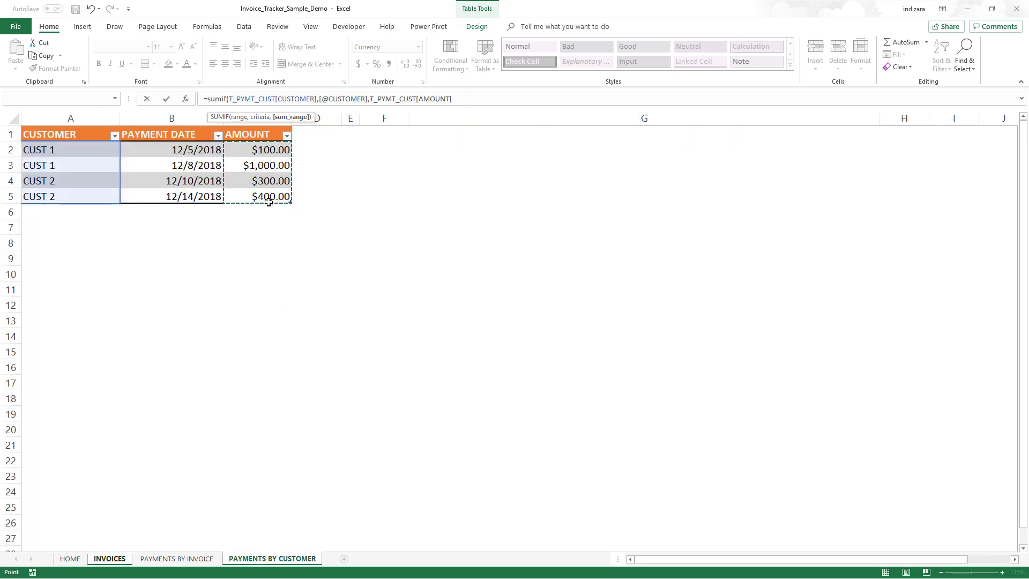
{"action": "type", "text": ")"}
{"action": "key", "text": "Return"}
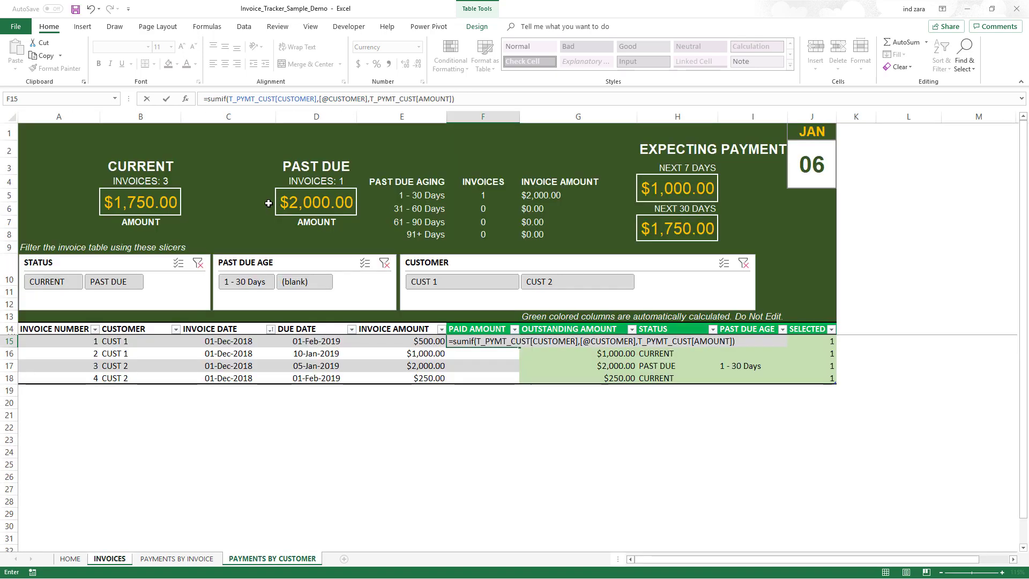
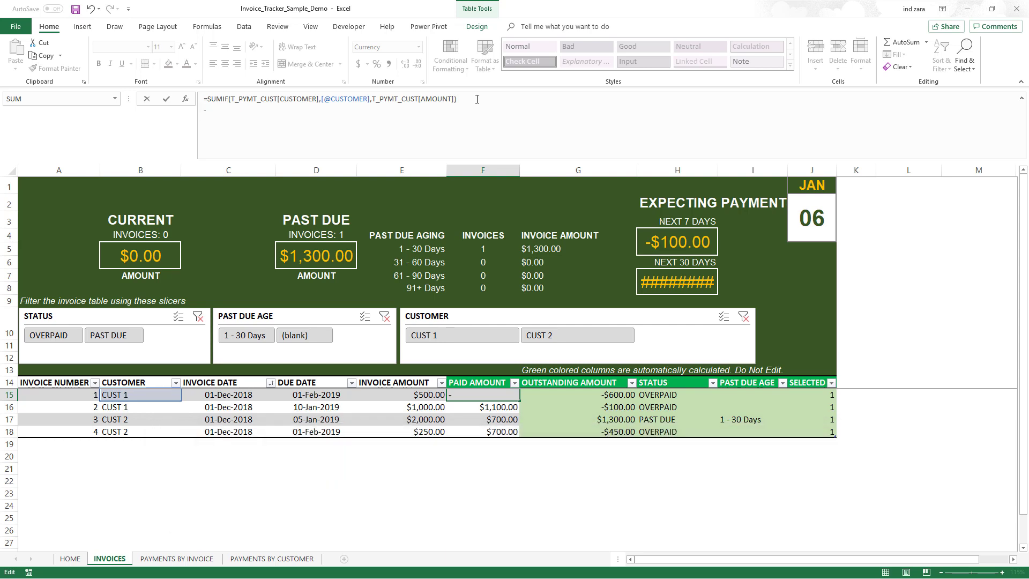
- Extend the F15 formula by subtracting a second SUMIF whose range is an OFFSET referenced from T_INV[[#Headers],[CUSTOMER]]
{"action": "type", "text": "SUMIF("}
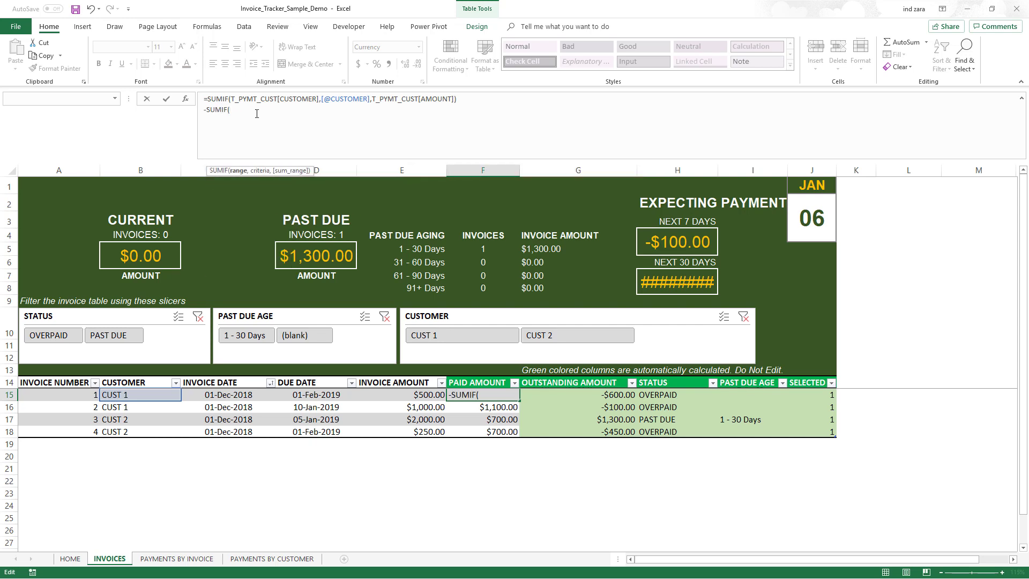
{"action": "type", "text": "OFF"}
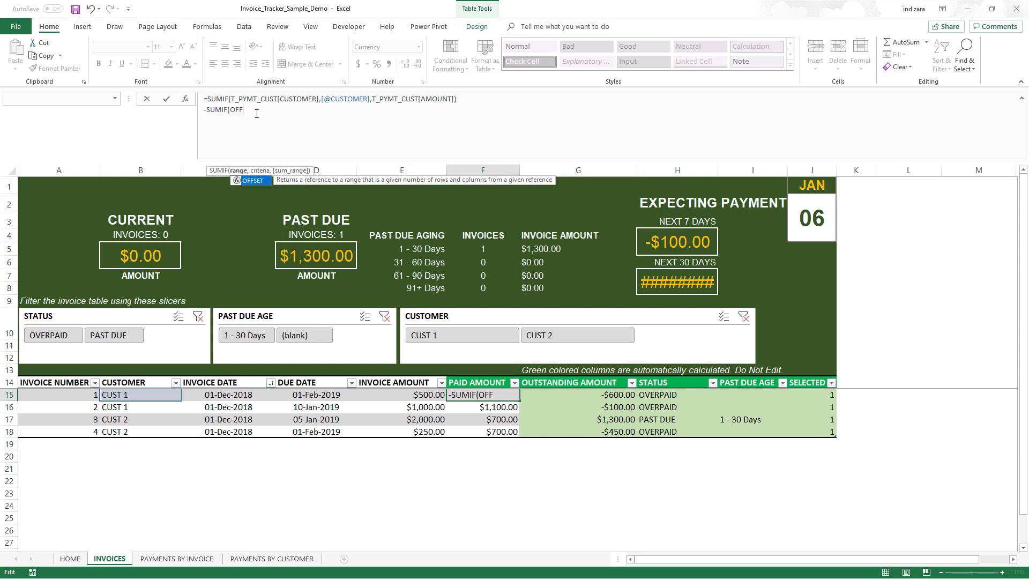
{"action": "type", "text": "SET("}
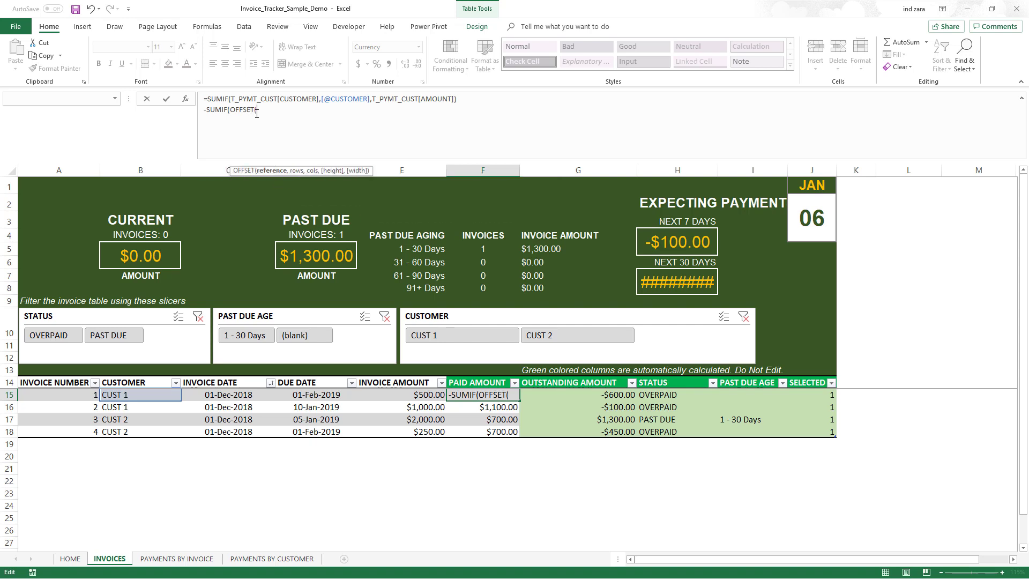
{"action": "left_click", "coordinate": [156, 382]}
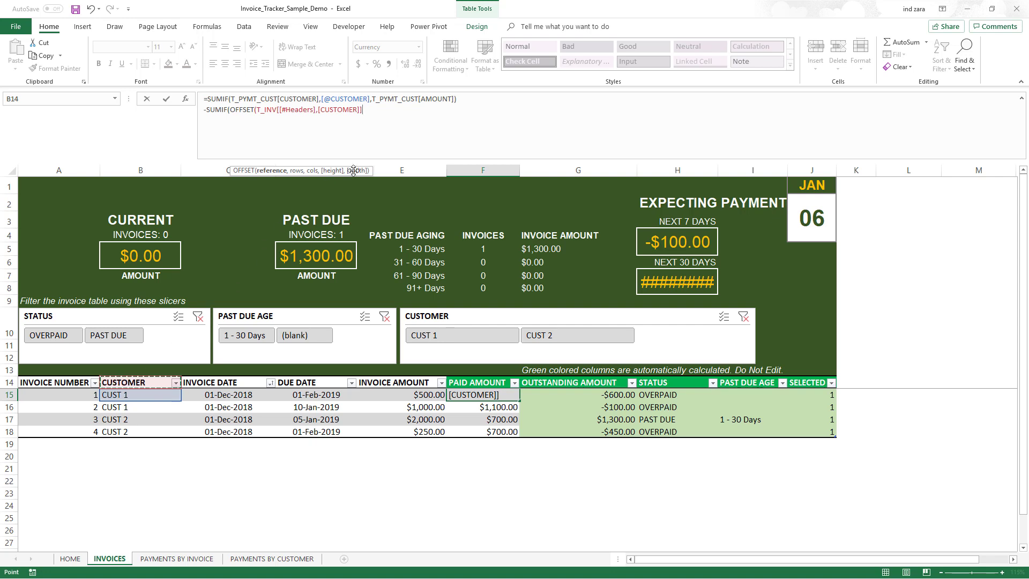
{"action": "type", "text": ","}
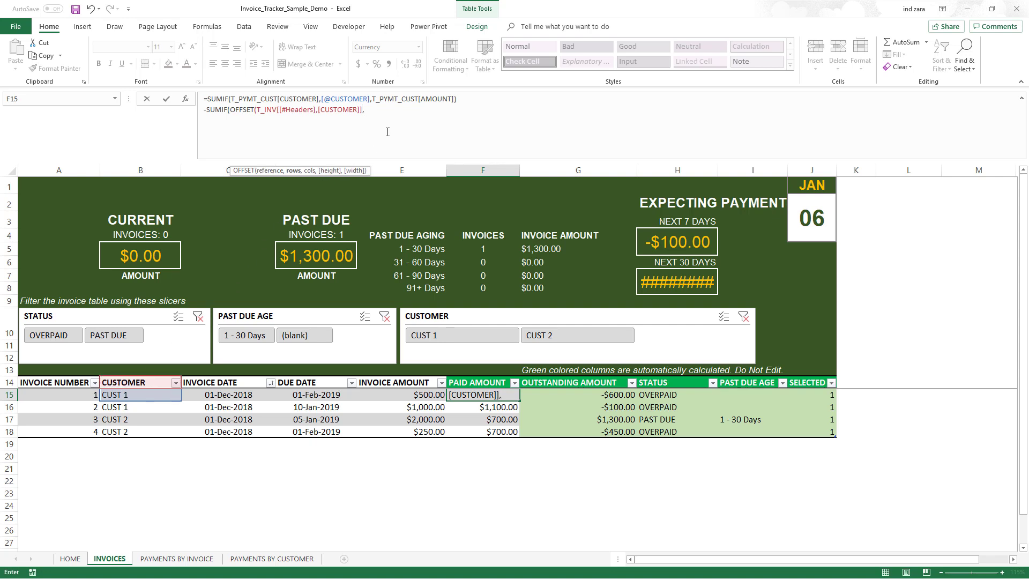
{"action": "type", "text": "0,0,ROW("}
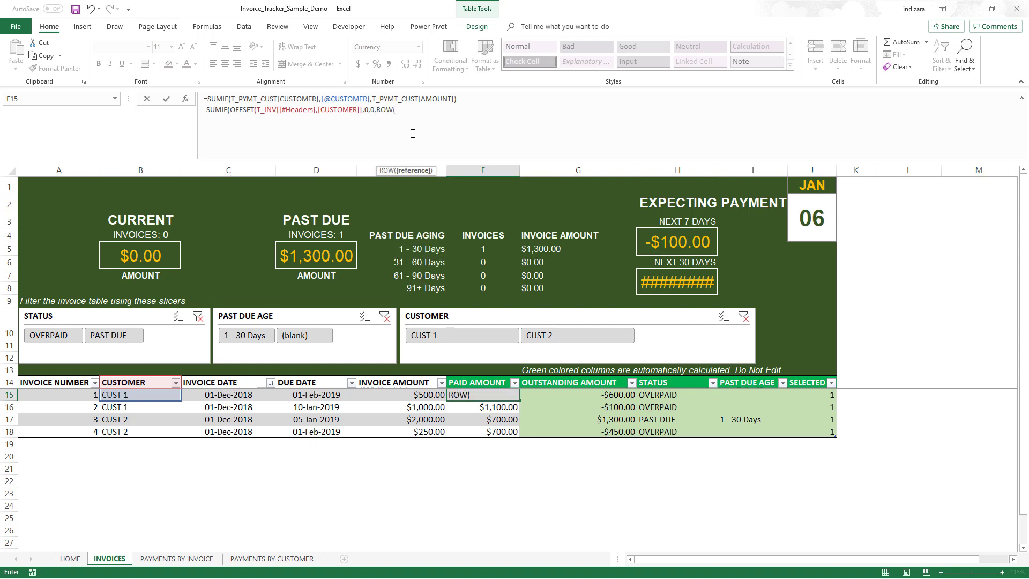
{"action": "left_click", "coordinate": [160, 395]}
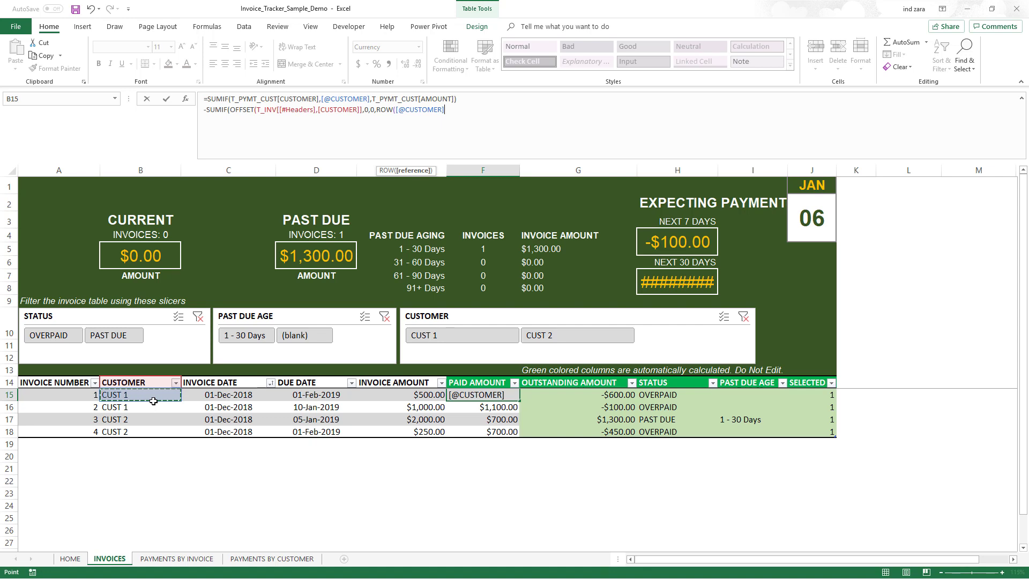
{"action": "type", "text": ")-ROW("}
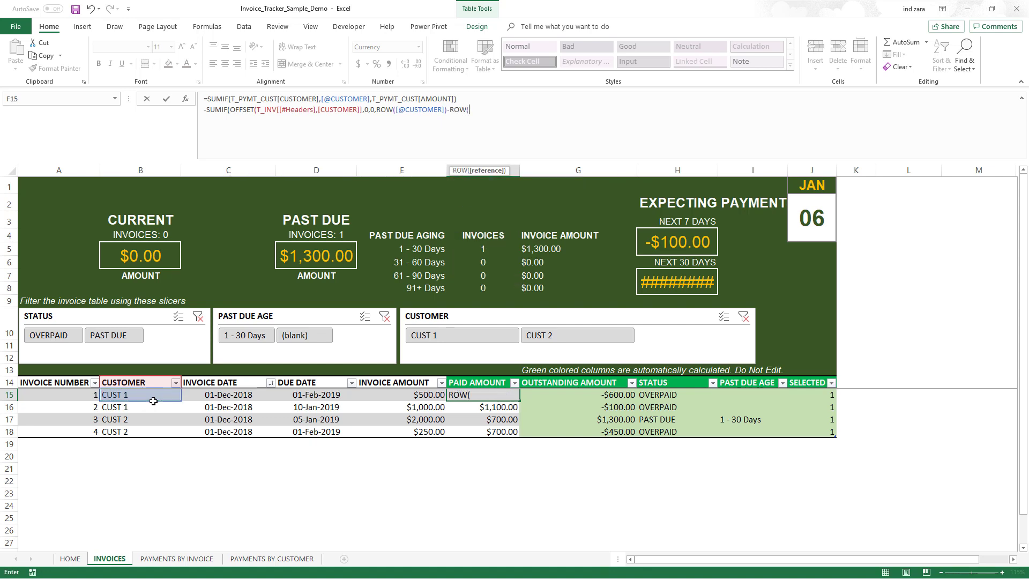
{"action": "left_click", "coordinate": [157, 381]}
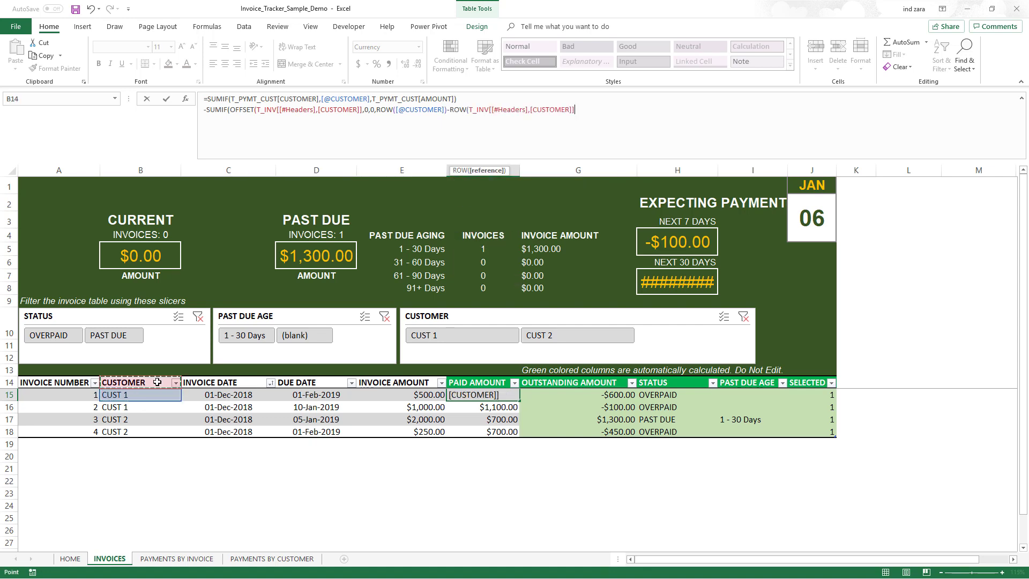
{"action": "type", "text": ")"}
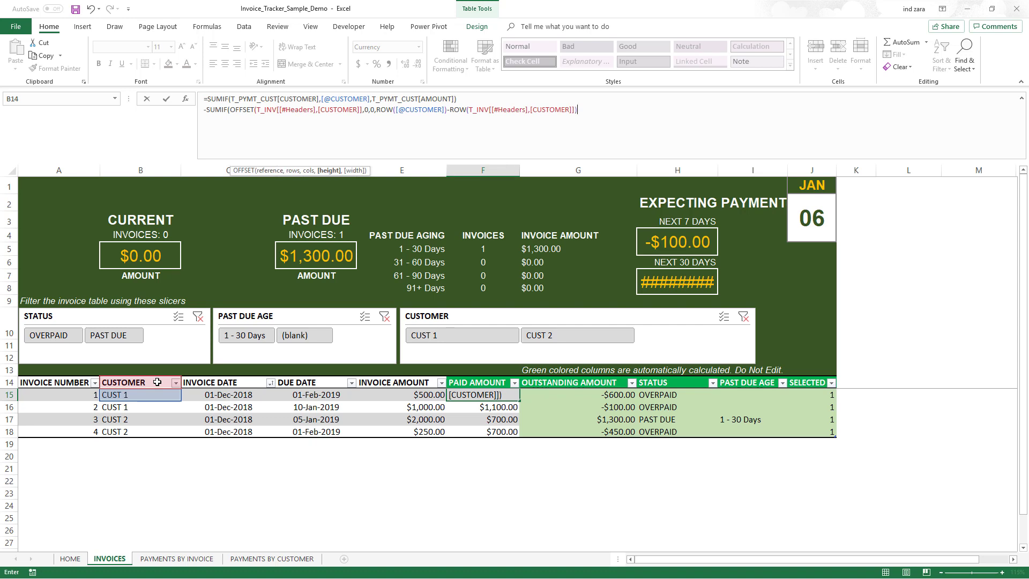
{"action": "type", "text": ")"}
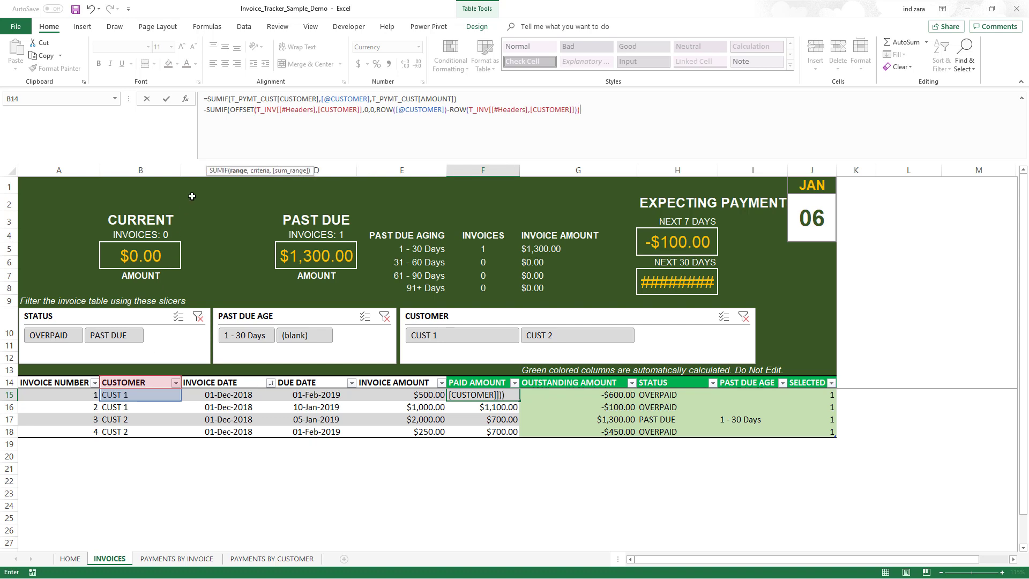
{"action": "left_click_drag", "start_coordinate": [230, 109], "coordinate": [581, 110]}
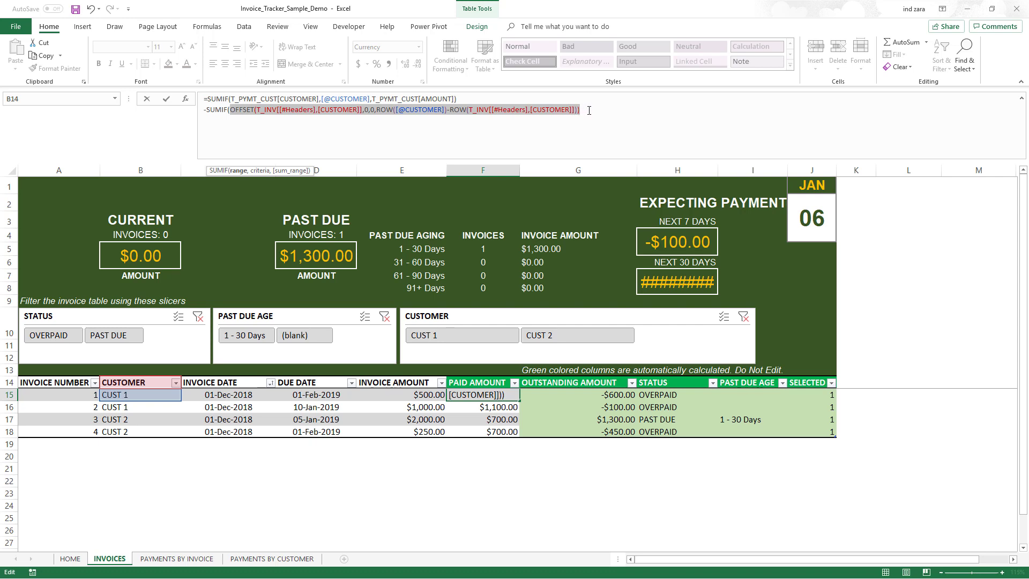
{"action": "key", "text": "ctrl+c"}
{"action": "left_click", "coordinate": [616, 108]}
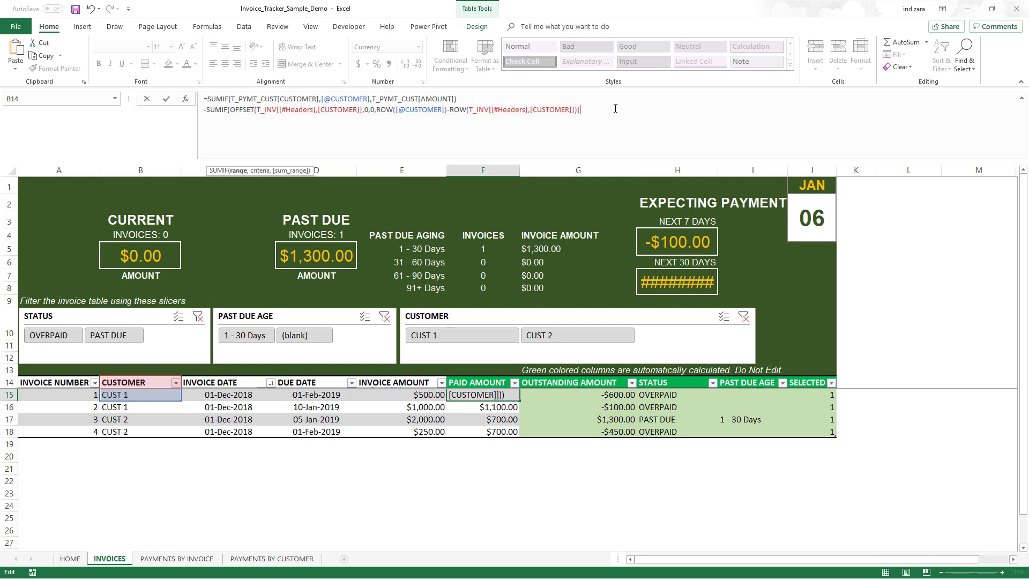
{"action": "type", "text": ","}
{"action": "left_click", "coordinate": [148, 397]}
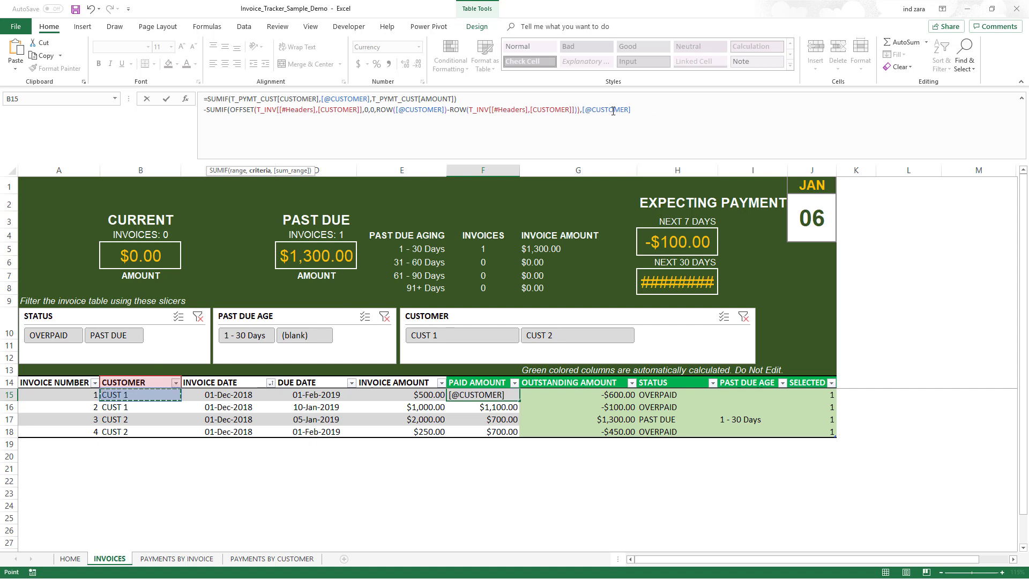
{"action": "type", "text": ","}
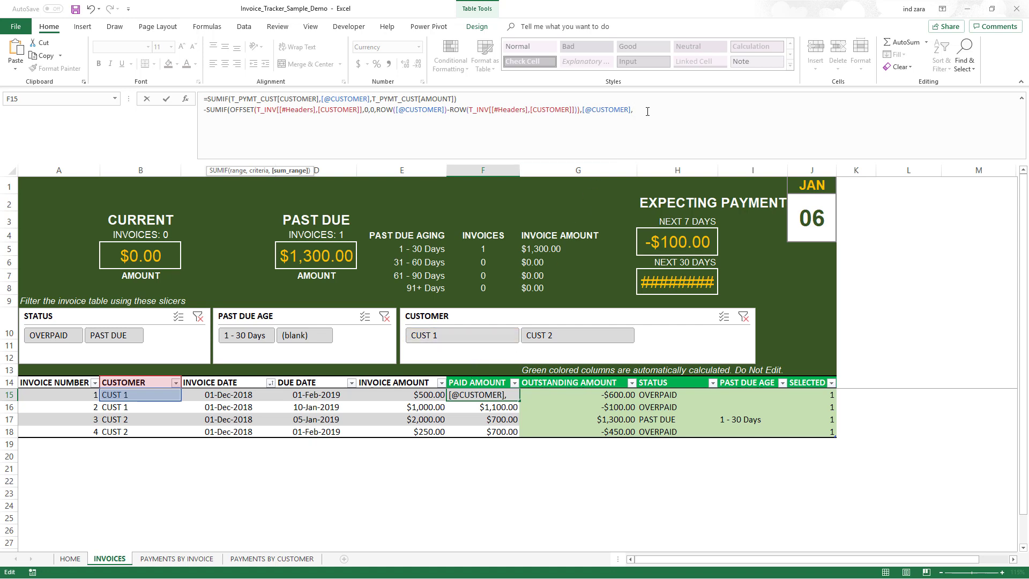
- Insert the copied OFFSET as the sum range, change its reference to T_INV[[#Headers],[PAID AMOUNT]], and close the second SUMIF
{"action": "key", "text": "ctrl+v"}
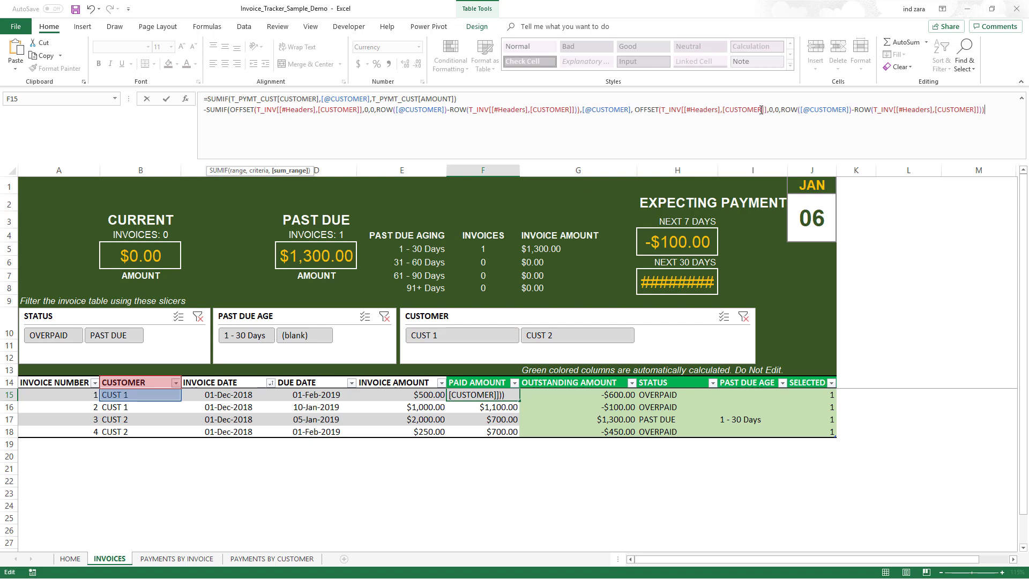
{"action": "left_click_drag", "start_coordinate": [762, 110], "coordinate": [728, 110]}
{"action": "type", "text": "PAID AMOUN"}
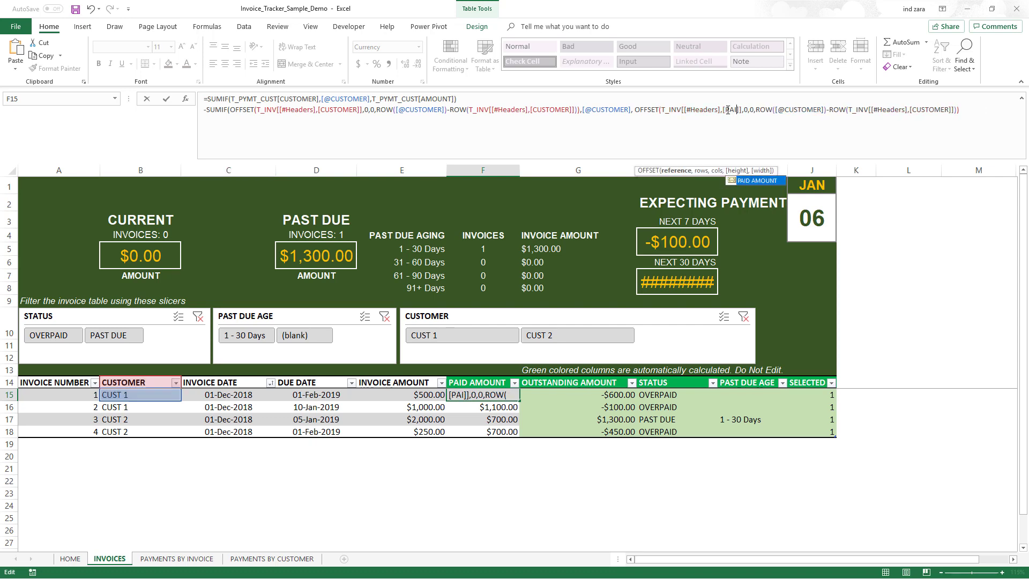
{"action": "type", "text": "T"}
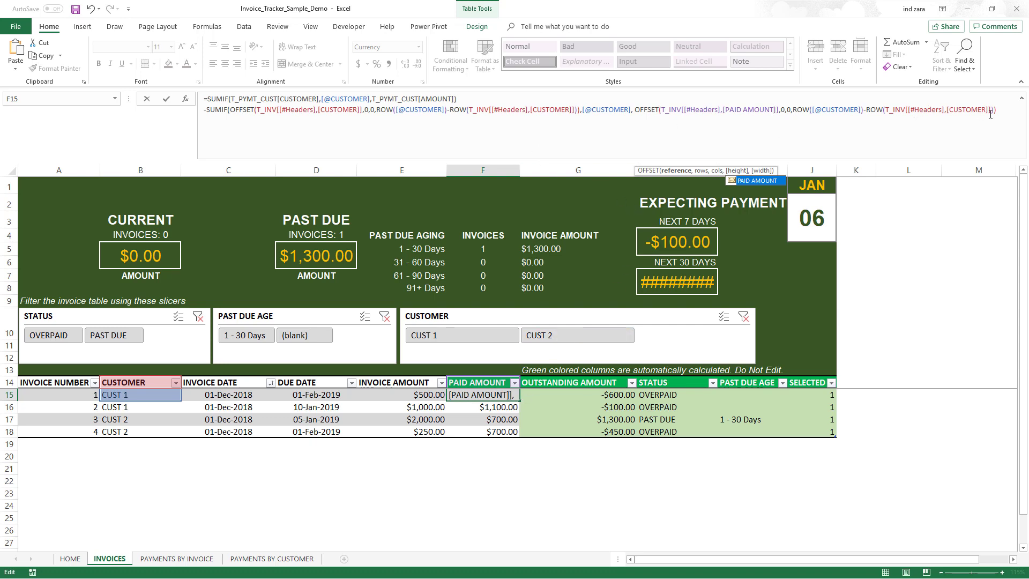
{"action": "type", "text": ")"}
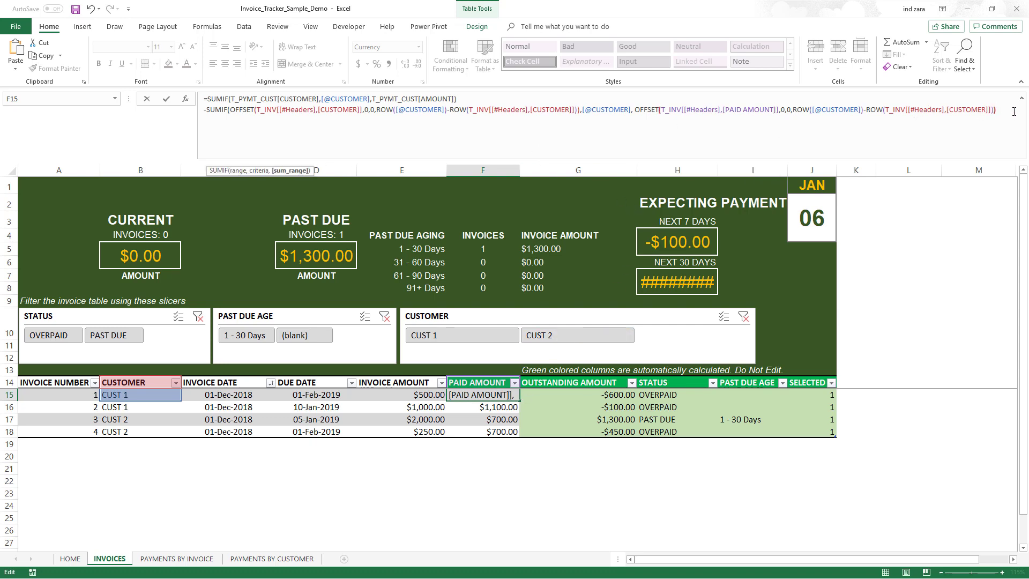
{"action": "type", "text": "))"}
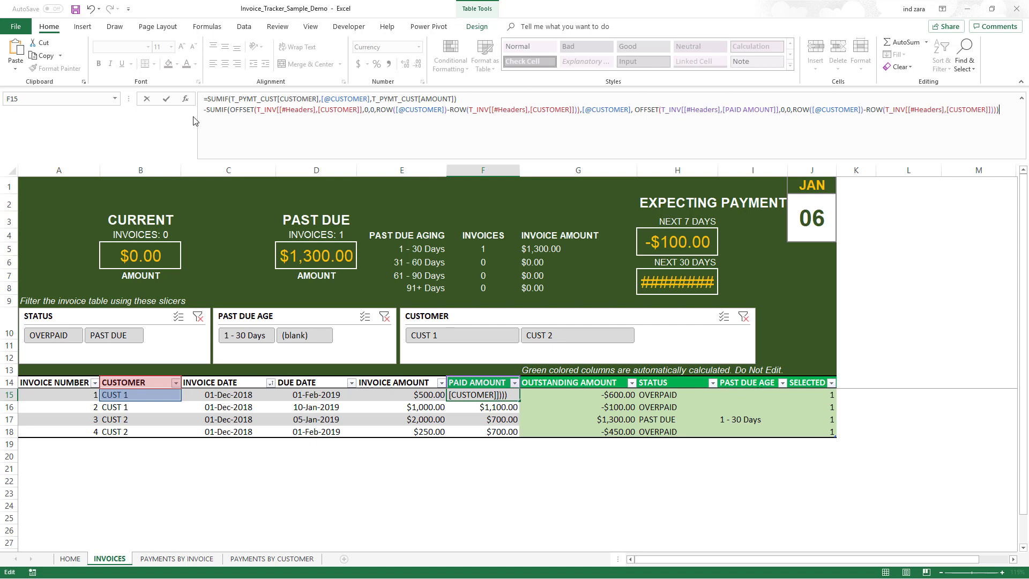
- Review the previously allocated amount and total customer payment SUMIF terms, and enter the F15 formula
{"action": "left_click", "coordinate": [208, 110]}
{"action": "left_click_drag", "start_coordinate": [203, 110], "coordinate": [615, 114]}
{"action": "left_click", "coordinate": [615, 113]}
{"action": "key", "text": "shift+End"}
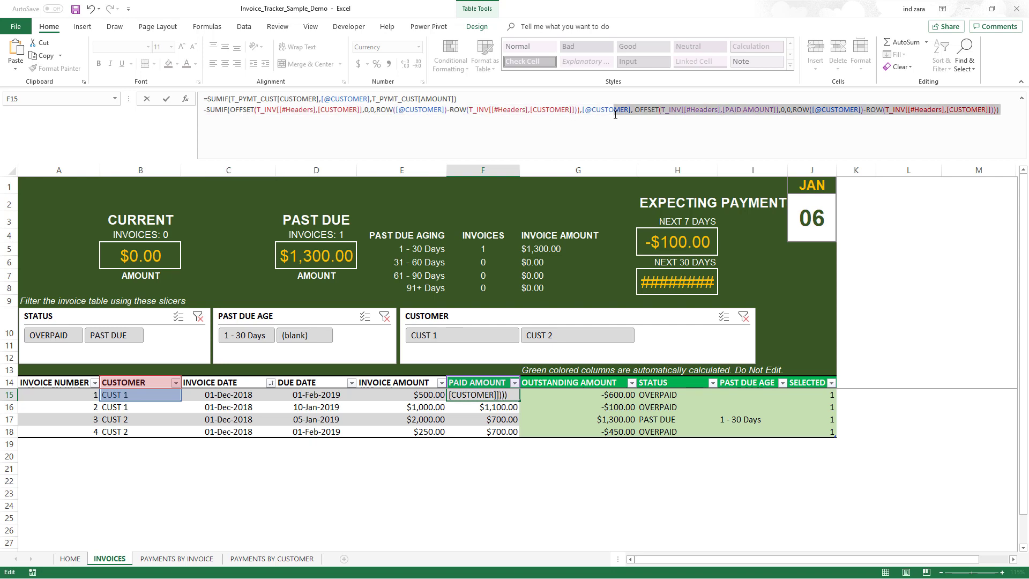
{"action": "key", "text": "Home"}
{"action": "key", "text": "shift+End"}
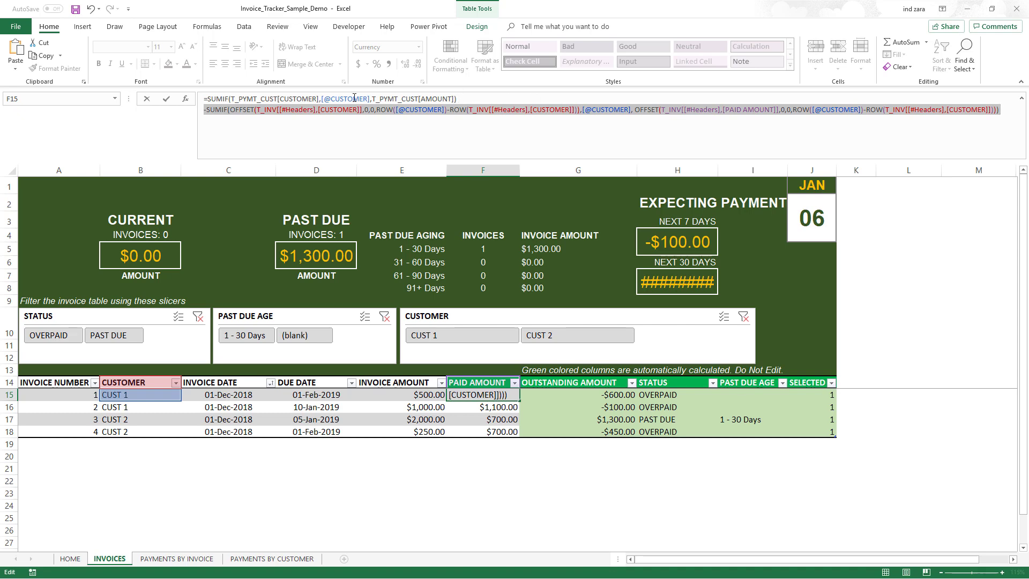
{"action": "left_click_drag", "start_coordinate": [459, 99], "coordinate": [208, 98]}
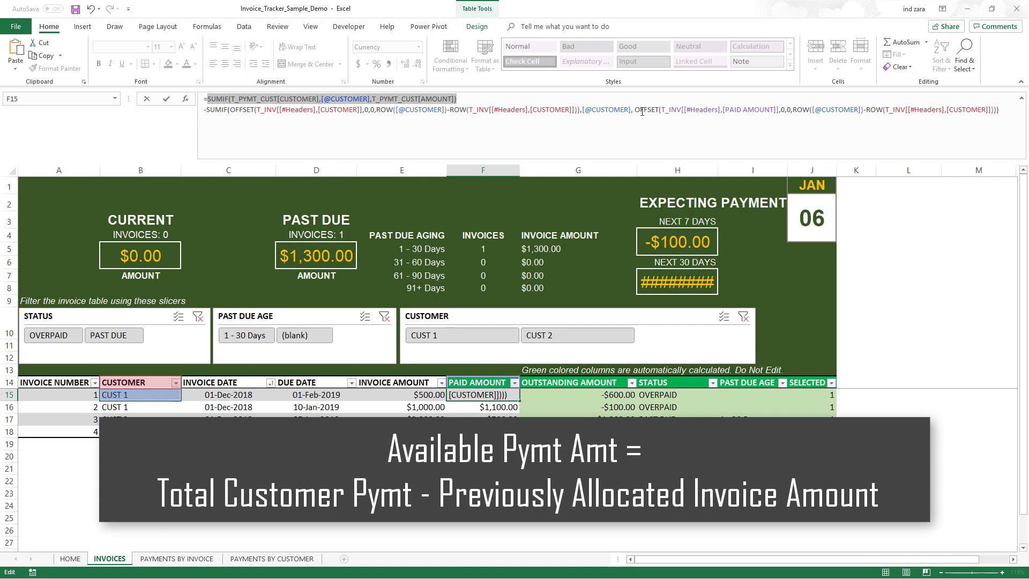
{"action": "key", "text": "Return"}
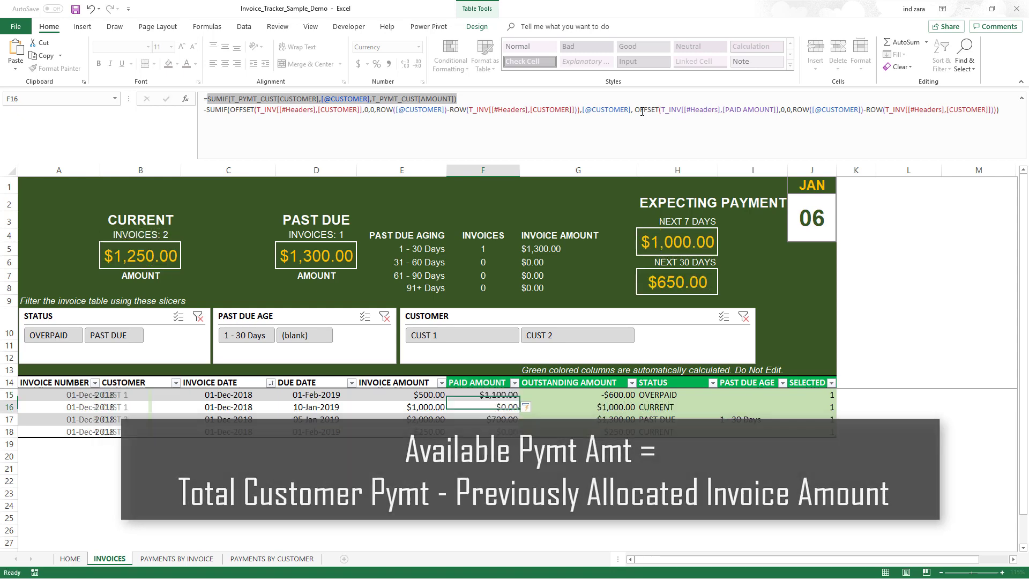
- Compare the calculated PAID AMOUNT of each invoice in rows 15 to 18 with its INVOICE AMOUNT
{"action": "left_click", "coordinate": [503, 396]}
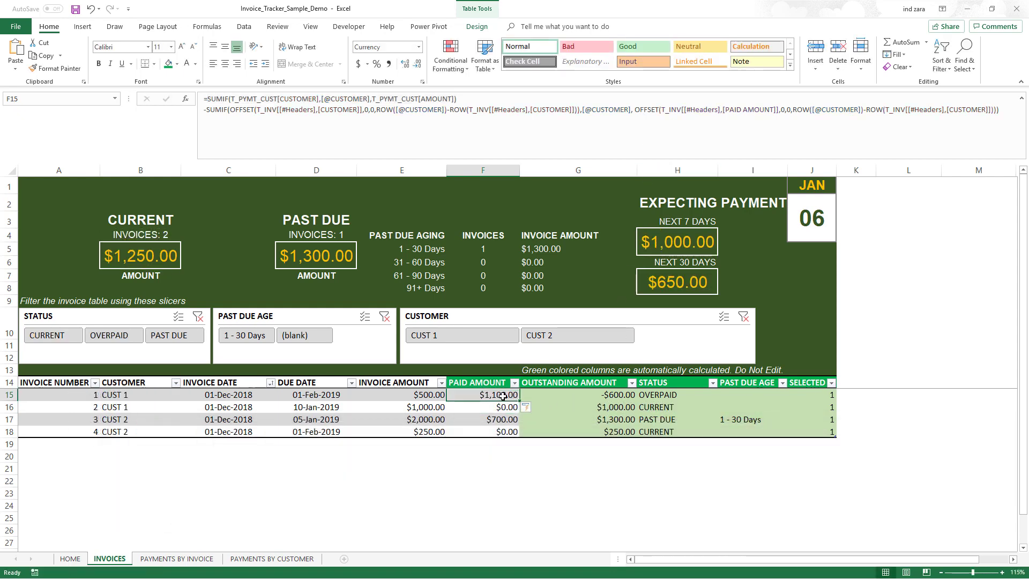
{"action": "left_click", "coordinate": [433, 396]}
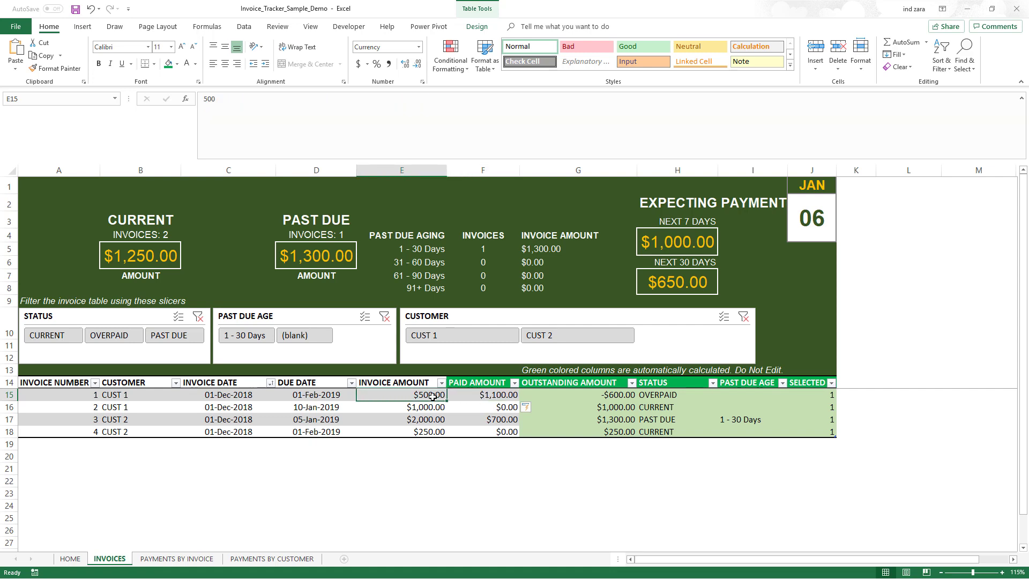
{"action": "left_click", "coordinate": [469, 409]}
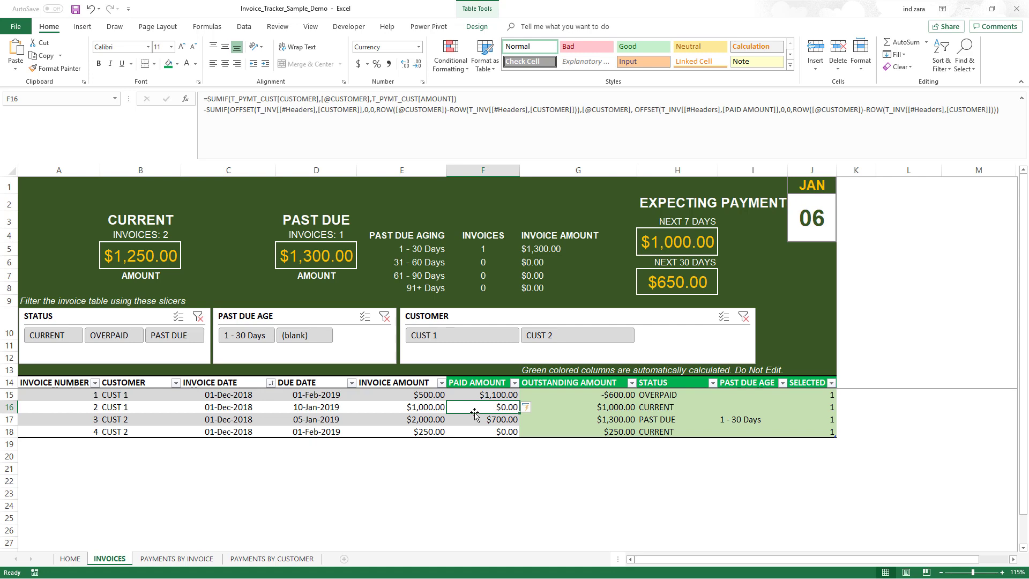
{"action": "left_click", "coordinate": [484, 397]}
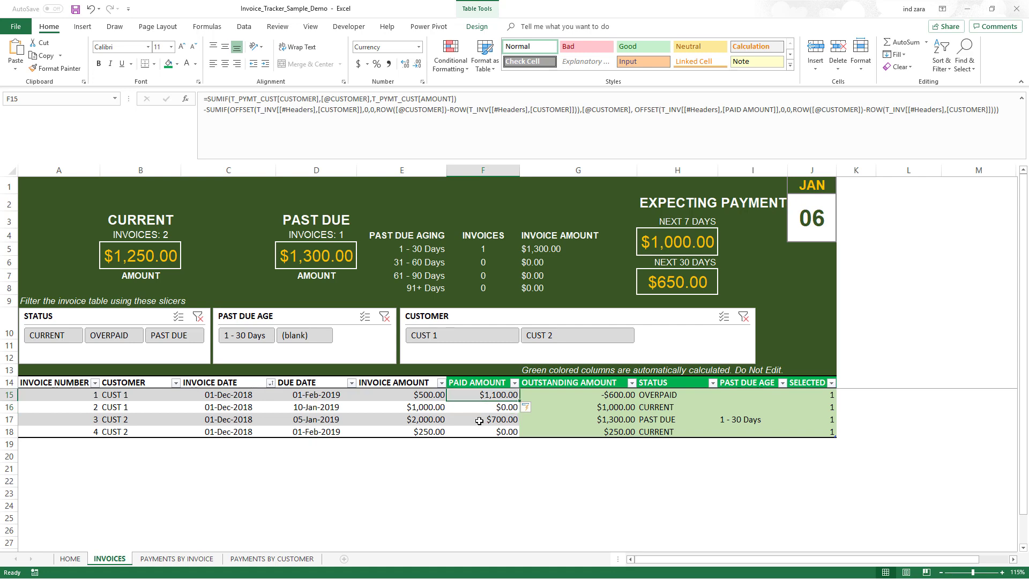
{"action": "left_click", "coordinate": [480, 422]}
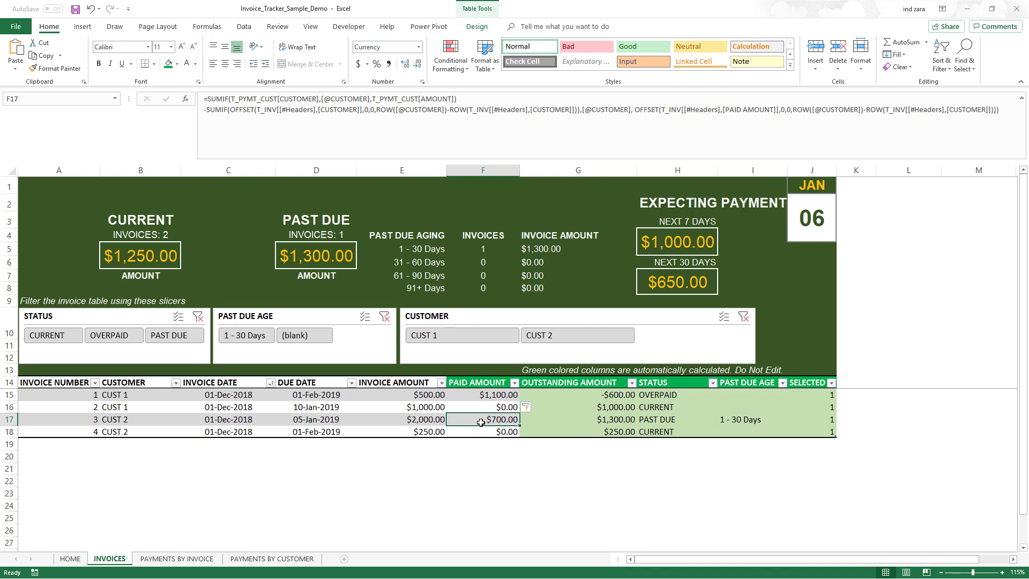
{"action": "left_click", "coordinate": [482, 432]}
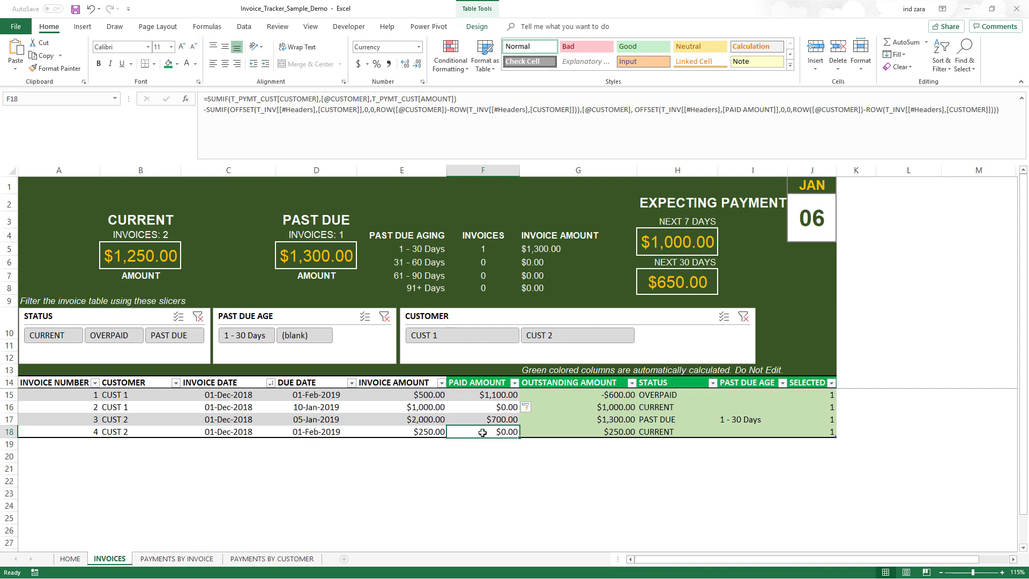
{"action": "left_click", "coordinate": [488, 398]}
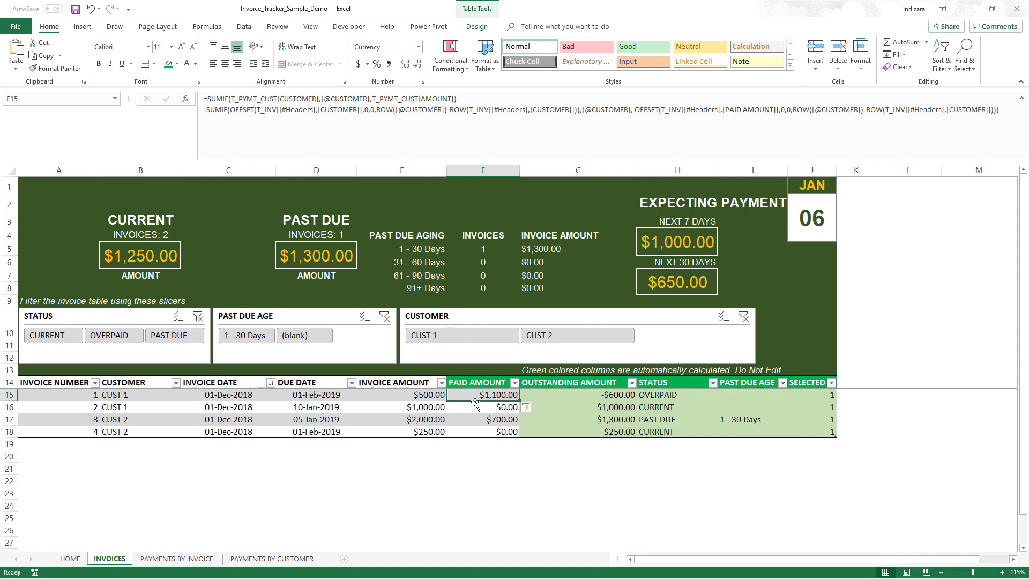
{"action": "left_click", "coordinate": [435, 395]}
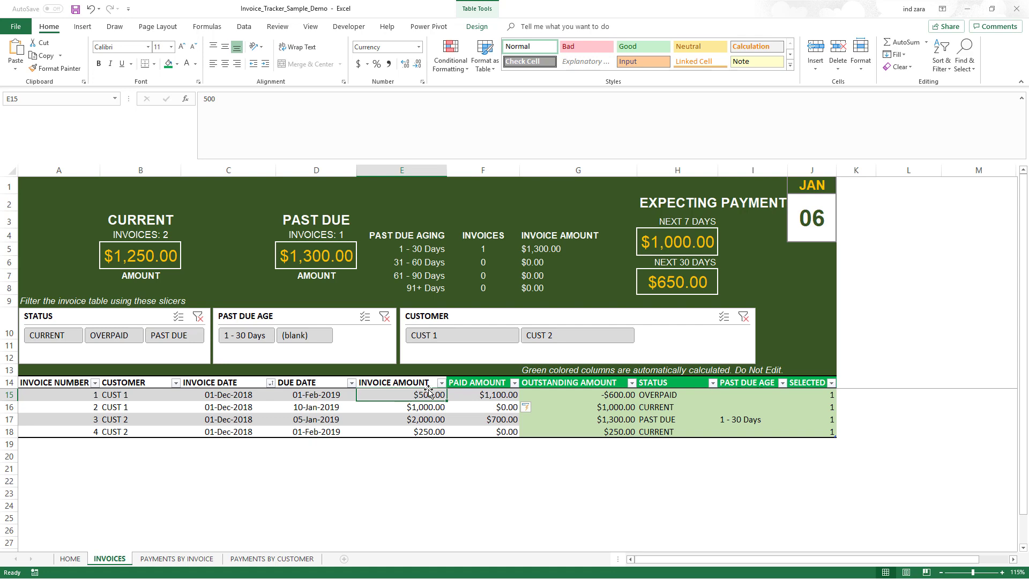
- Wrap the F15 formula in MIN with [@[INVOICE AMOUNT]] as the second argument, and enter it
{"action": "left_click", "coordinate": [461, 394]}
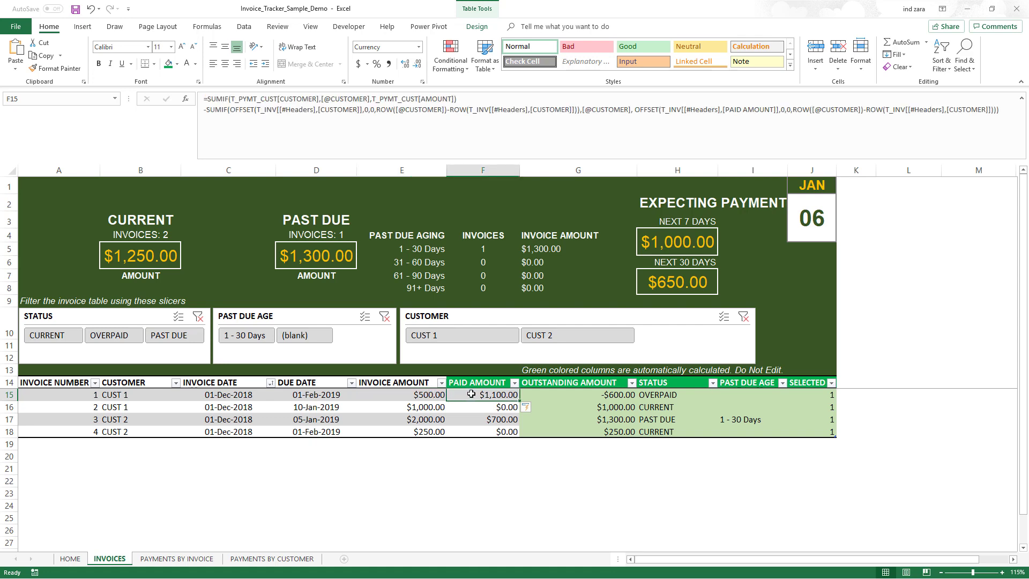
{"action": "left_click", "coordinate": [210, 98]}
{"action": "type", "text": "MIN"}
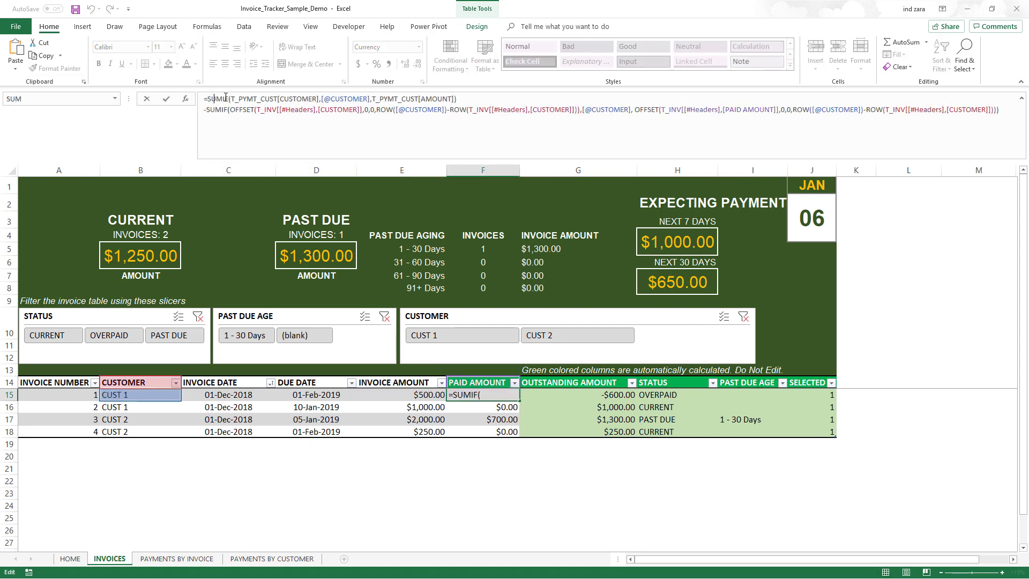
{"action": "type", "text": "("}
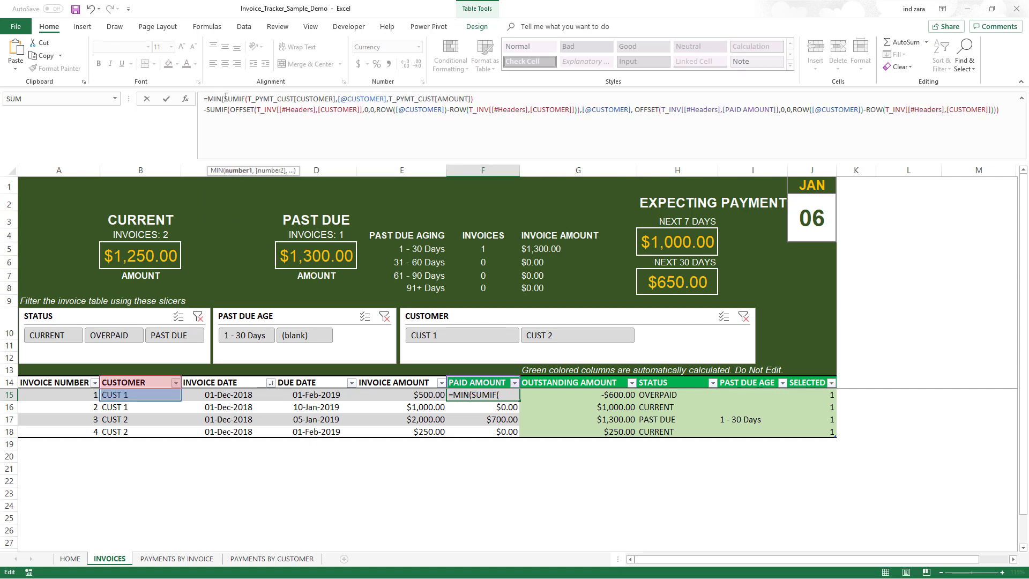
{"action": "left_click", "coordinate": [1006, 116]}
{"action": "type", "text": ","}
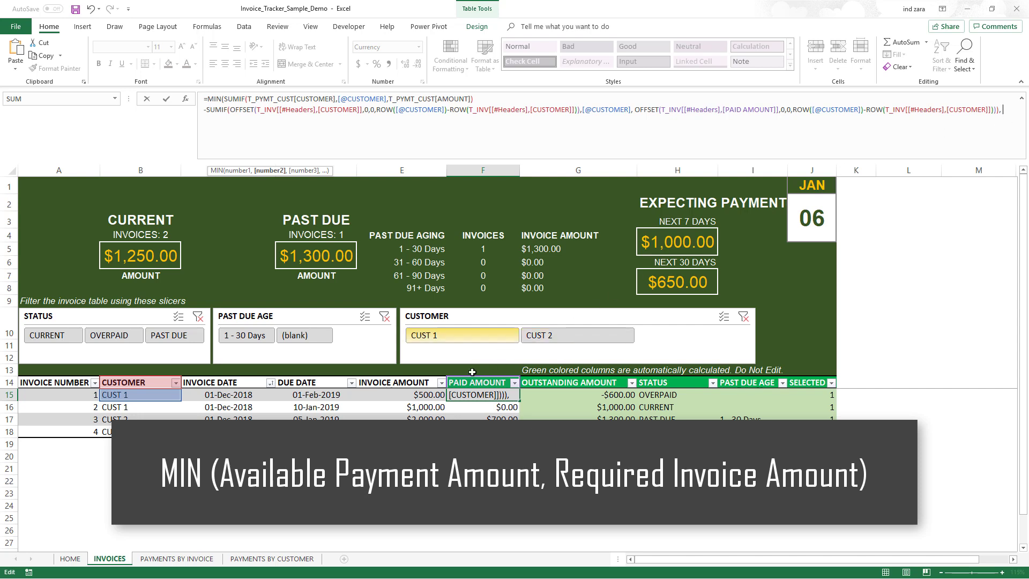
{"action": "left_click", "coordinate": [406, 397]}
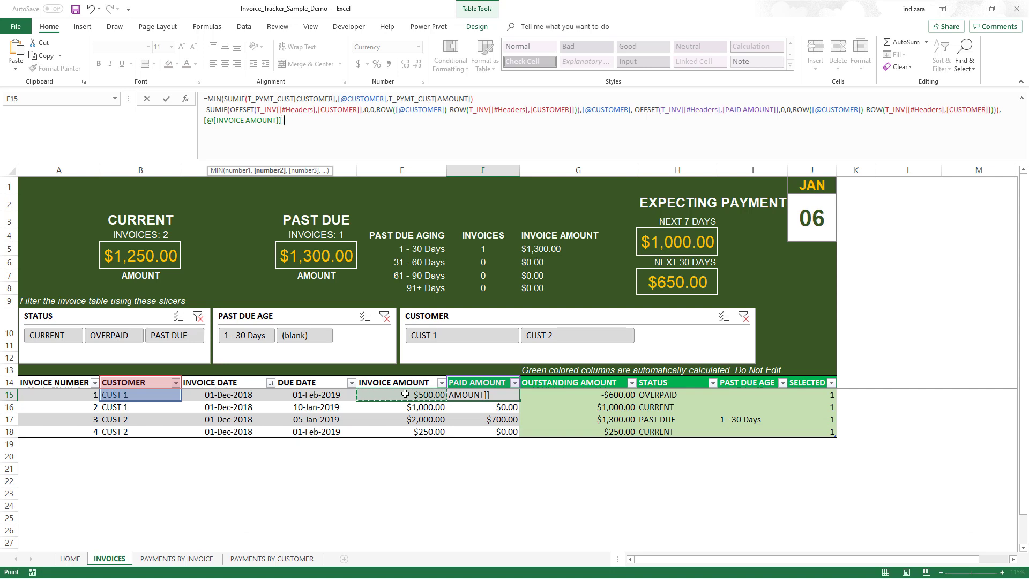
{"action": "type", "text": ")"}
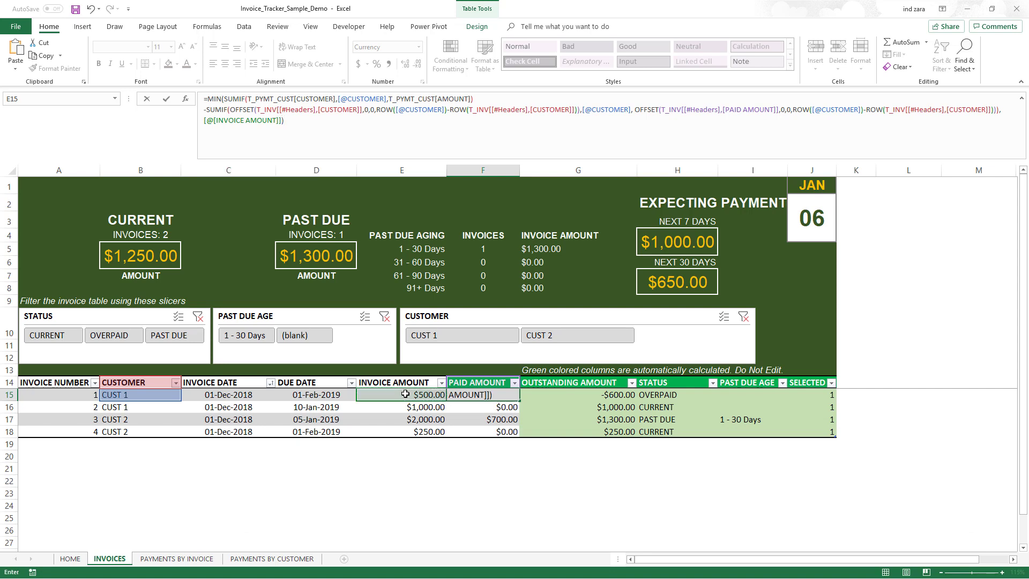
{"action": "key", "text": "Return"}
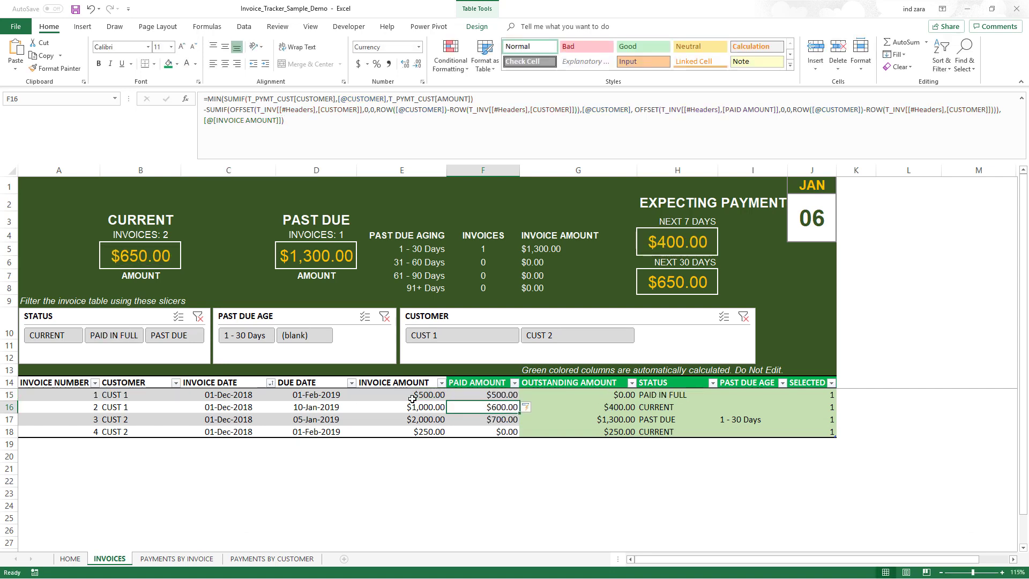
- Check how the MIN formula allocates PAID AMOUNT against INVOICE AMOUNT for the CUST 1 and CUST 2 invoices in rows 15 to 18
{"action": "left_click", "coordinate": [455, 395]}
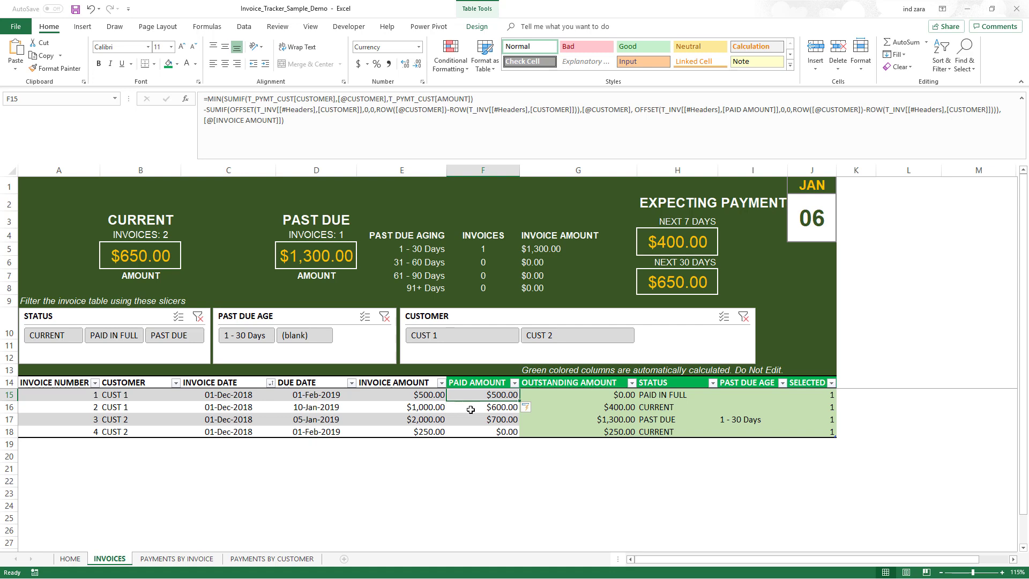
{"action": "left_click", "coordinate": [443, 410]}
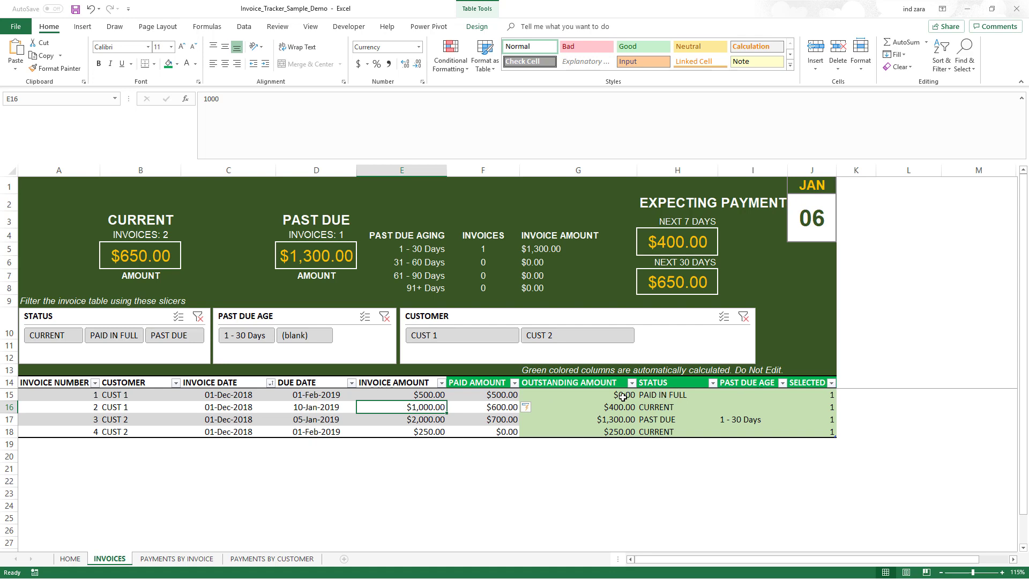
{"action": "left_click", "coordinate": [481, 409]}
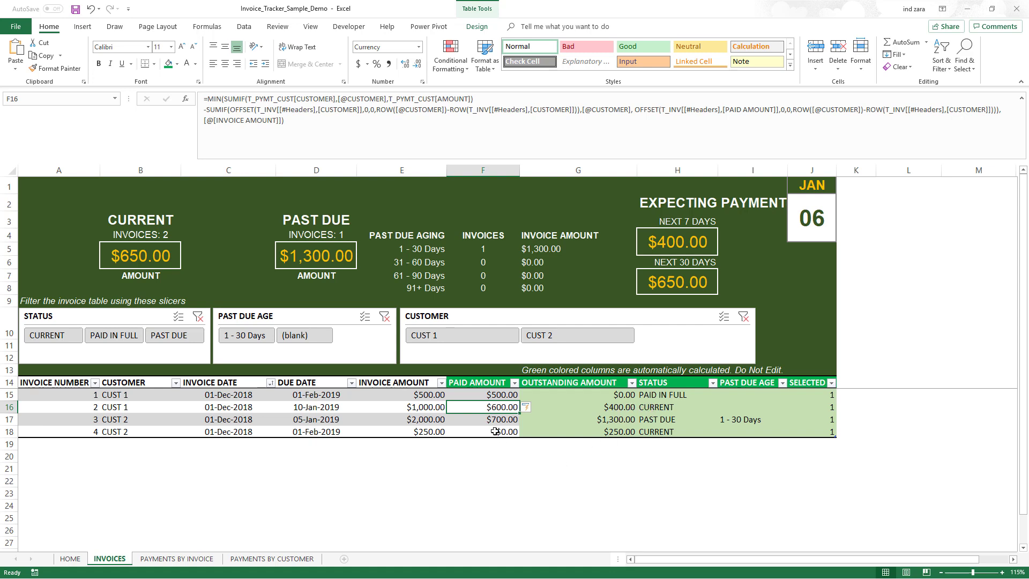
{"action": "left_click_drag", "start_coordinate": [492, 397], "coordinate": [479, 430]}
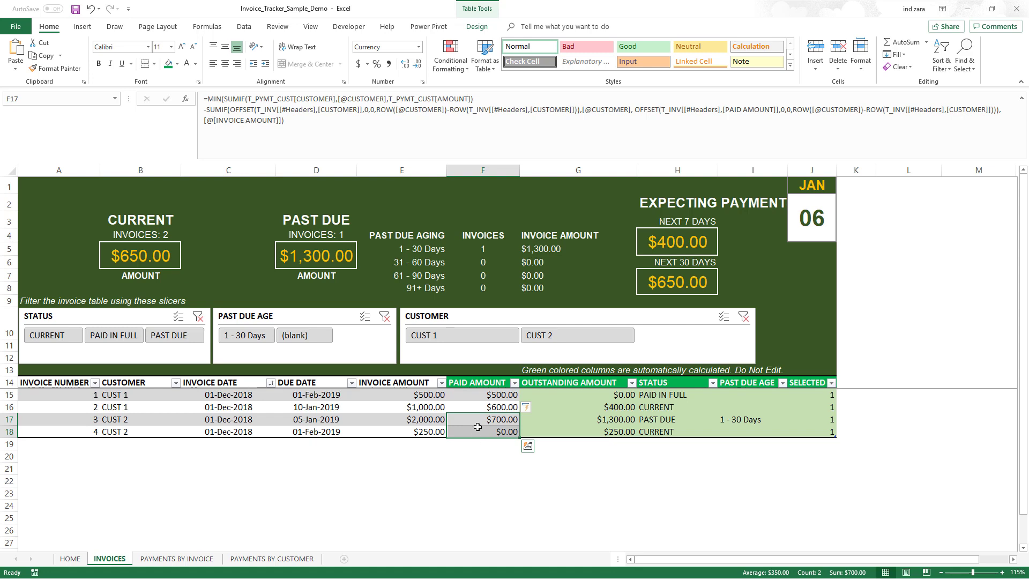
{"action": "left_click", "coordinate": [440, 422]}
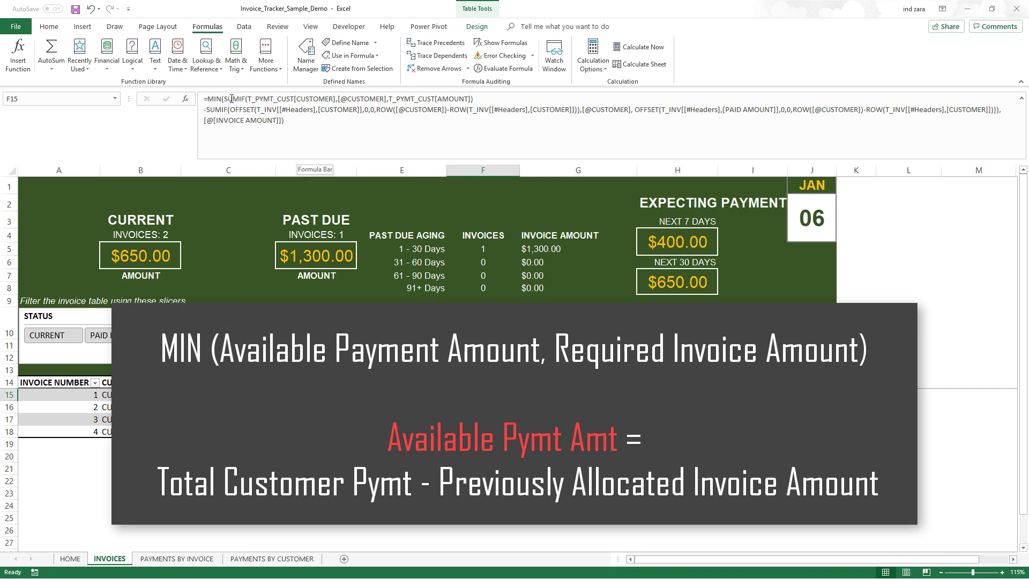
- Review both MIN arguments in F15, the total customer payment minus previously allocated amount and [@[INVOICE AMOUNT]], and leave the formula without editing it
{"action": "left_click_drag", "start_coordinate": [224, 99], "coordinate": [482, 95]}
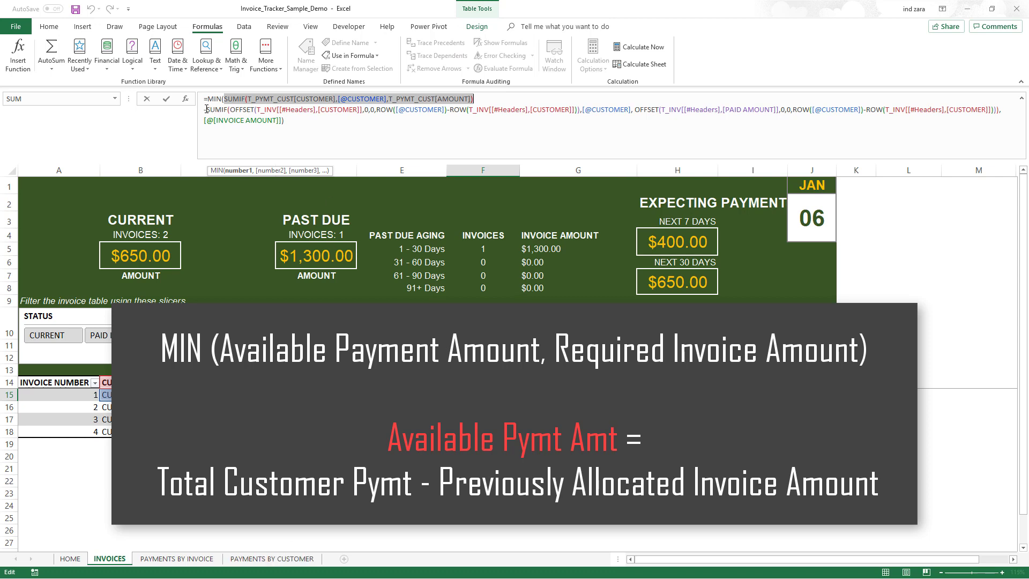
{"action": "left_click_drag", "start_coordinate": [207, 109], "coordinate": [1000, 114]}
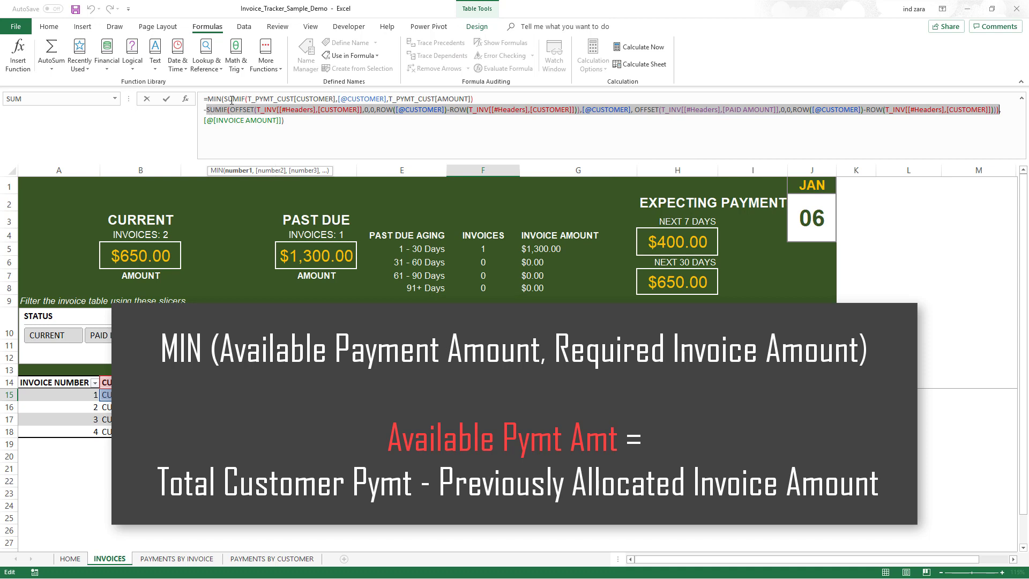
{"action": "left_click_drag", "start_coordinate": [224, 100], "coordinate": [1002, 113]}
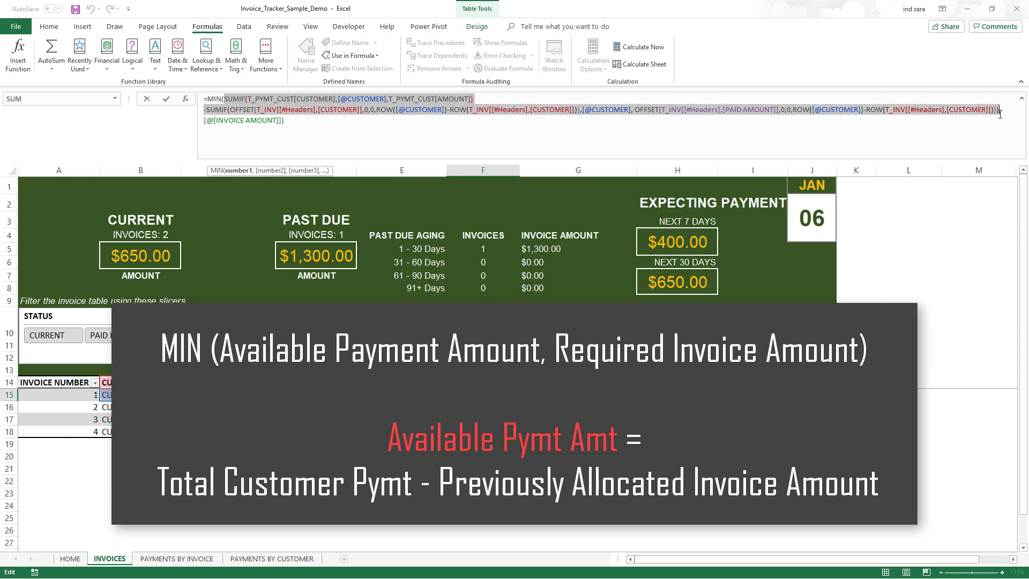
{"action": "left_click_drag", "start_coordinate": [279, 121], "coordinate": [204, 123]}
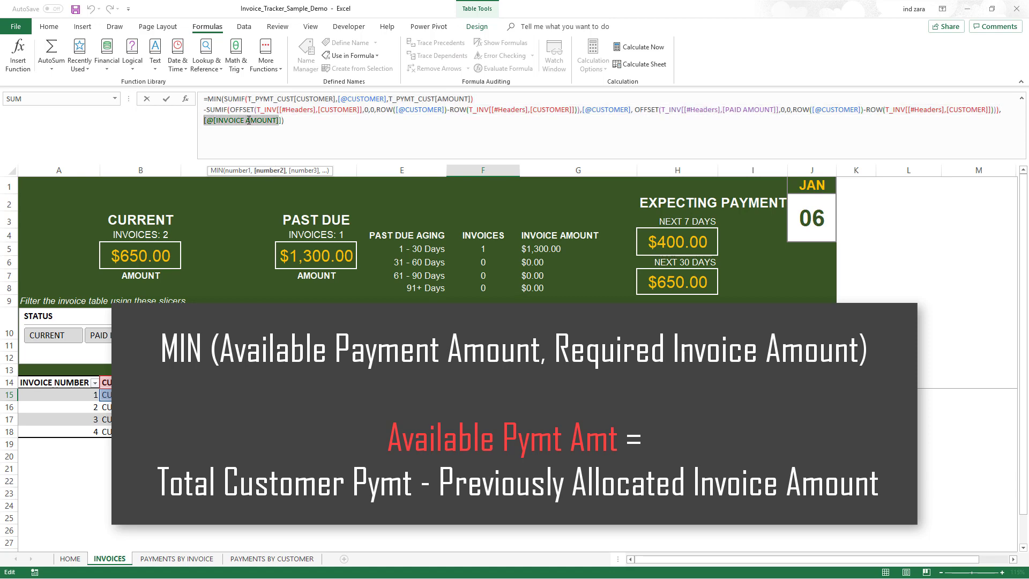
{"action": "key", "text": "Escape"}
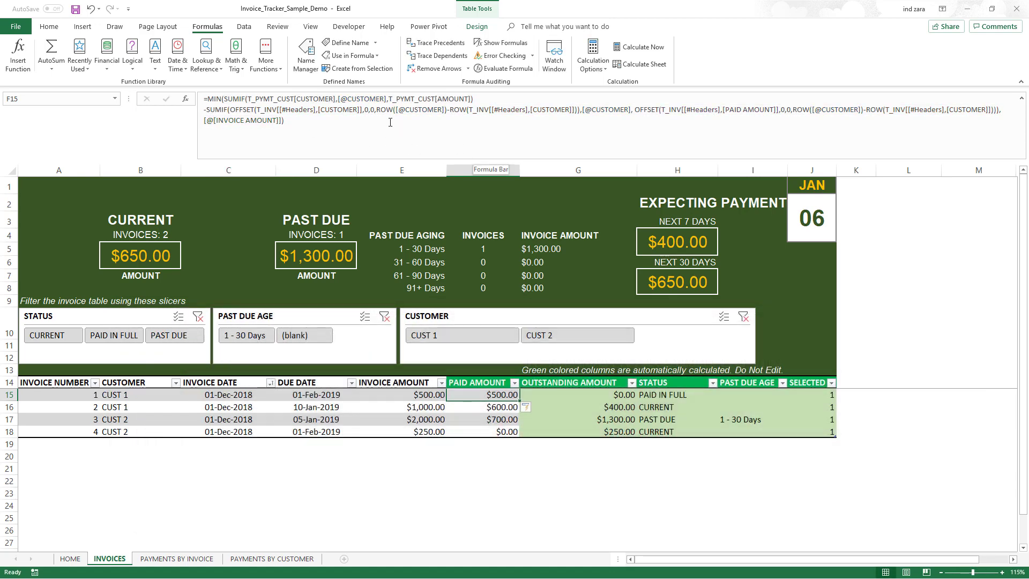
{"action": "left_click", "coordinate": [516, 454]}
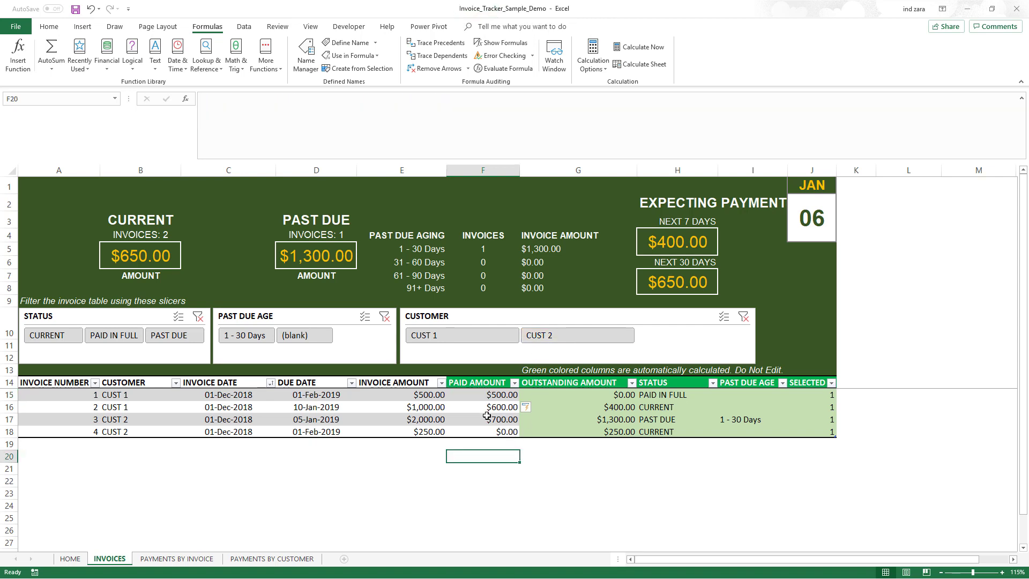
{"action": "left_click", "coordinate": [487, 395]}
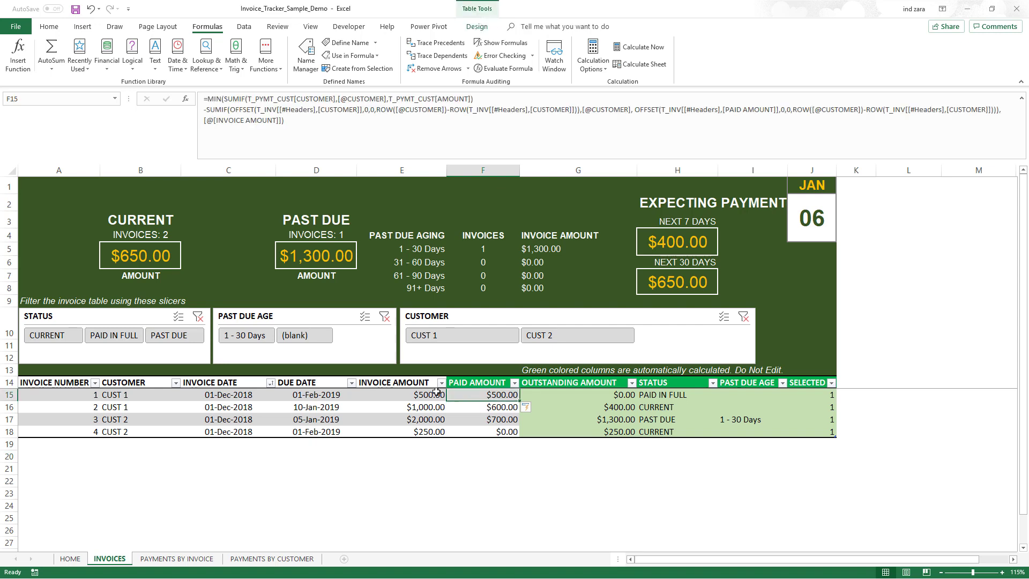